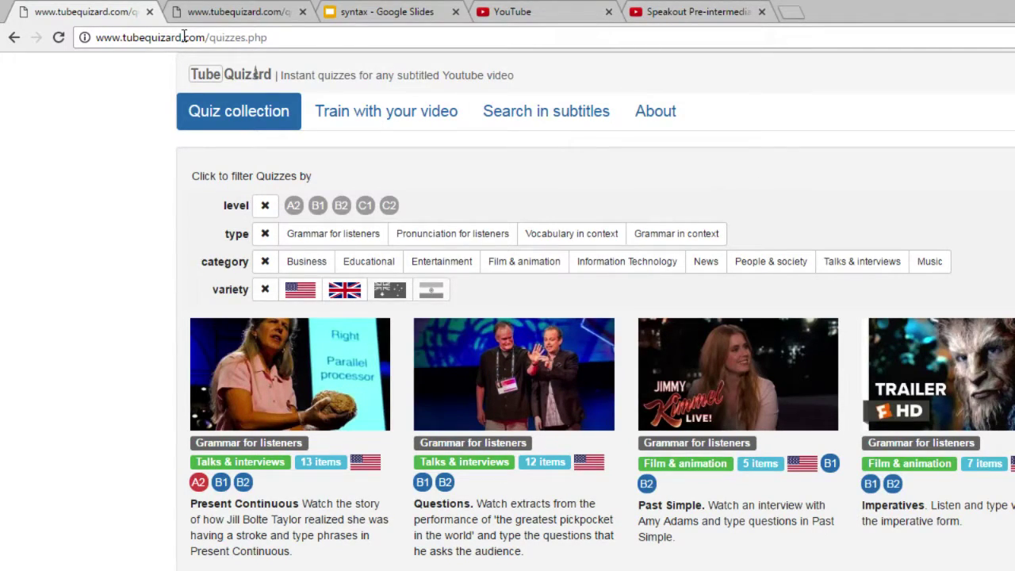
# Browse the Quiz collection and open the Leap! trailer's Future simple quiz in a new tab
pyautogui.moveTo(120, 38); pyautogui.dragTo(210, 41)
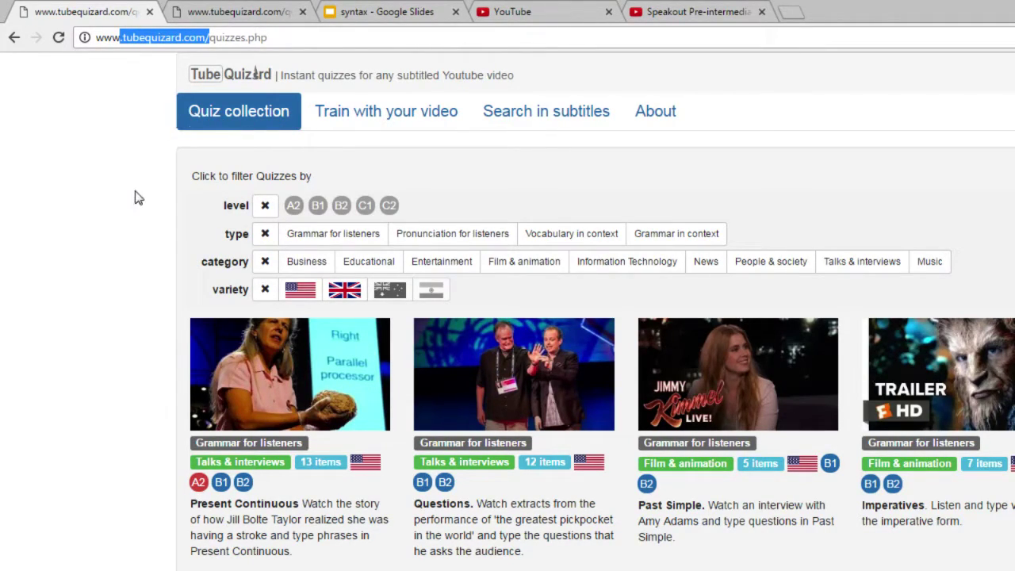
pyautogui.scroll(-1, 135, 198)
pyautogui.scroll(1, 141, 177)
pyautogui.scroll(-1, 143, 276)
pyautogui.scroll(-8, 144, 276)
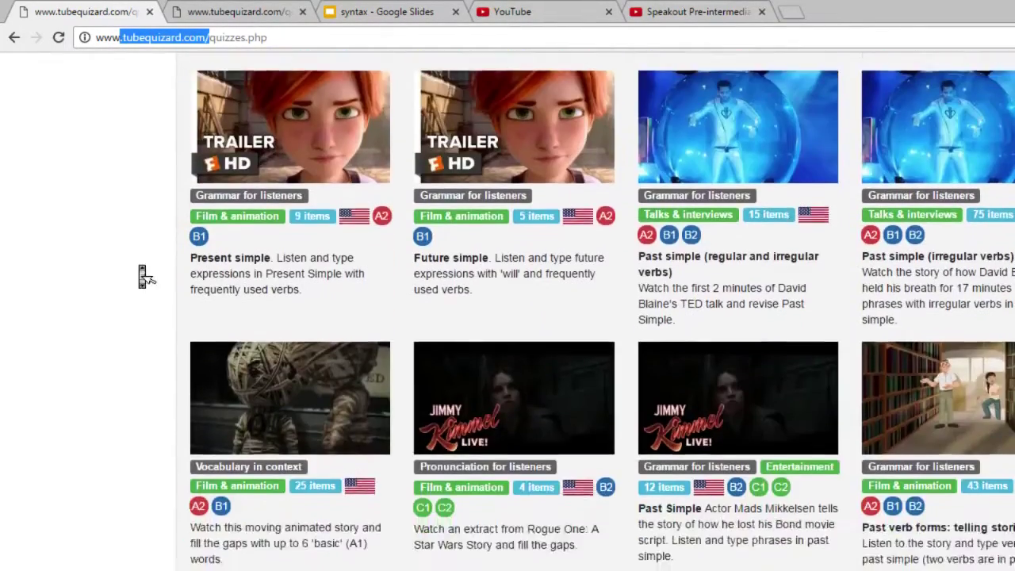
pyautogui.scroll(10, 143, 276)
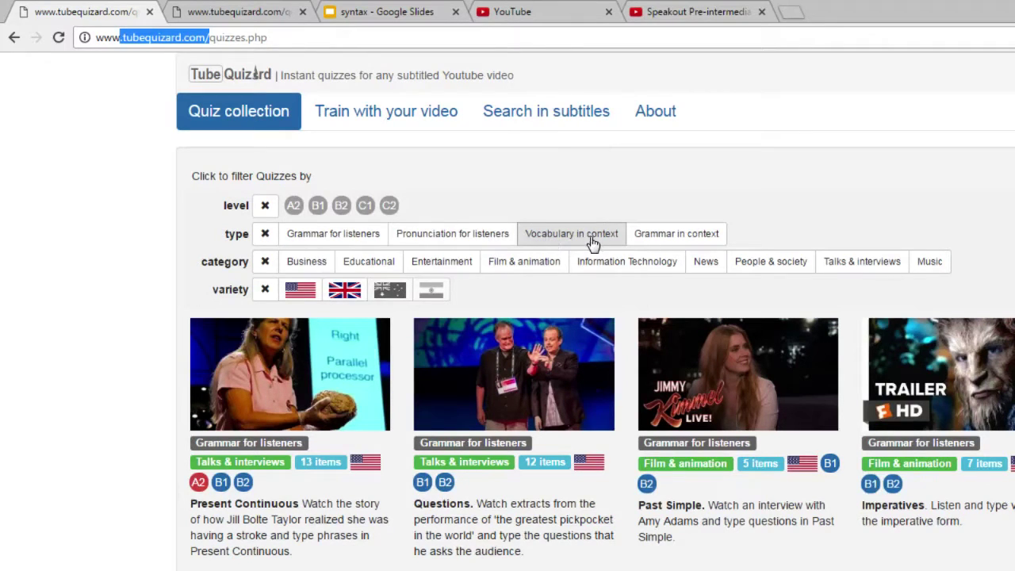
pyautogui.scroll(-4, 256, 72)
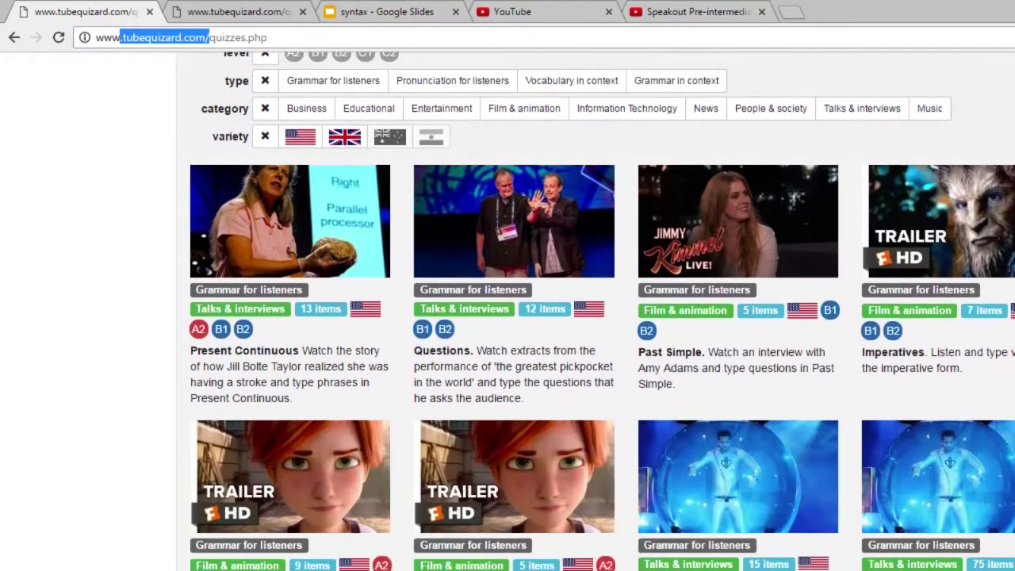
pyautogui.scroll(-1, 636, 242)
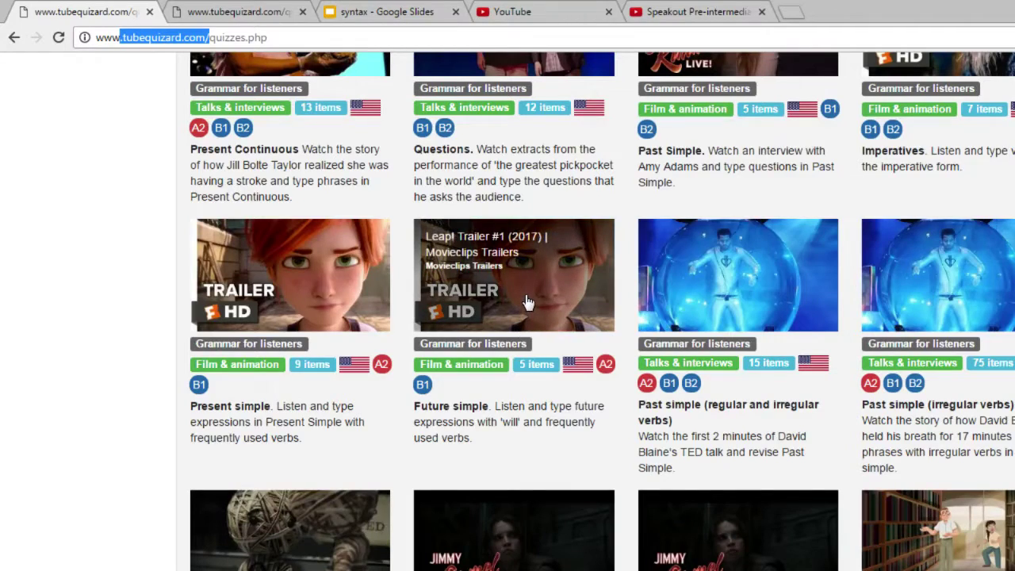
pyautogui.click(479, 294)
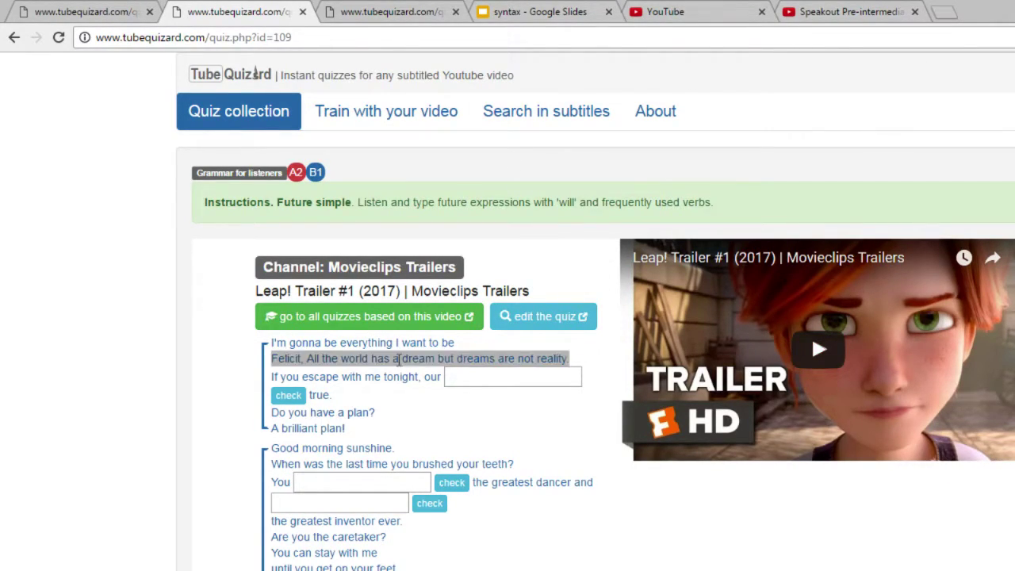
# Answer the gap after 'our' with 'dreams will come' after replaying its clip, getting Well done!
pyautogui.scroll(-1, 394, 411)
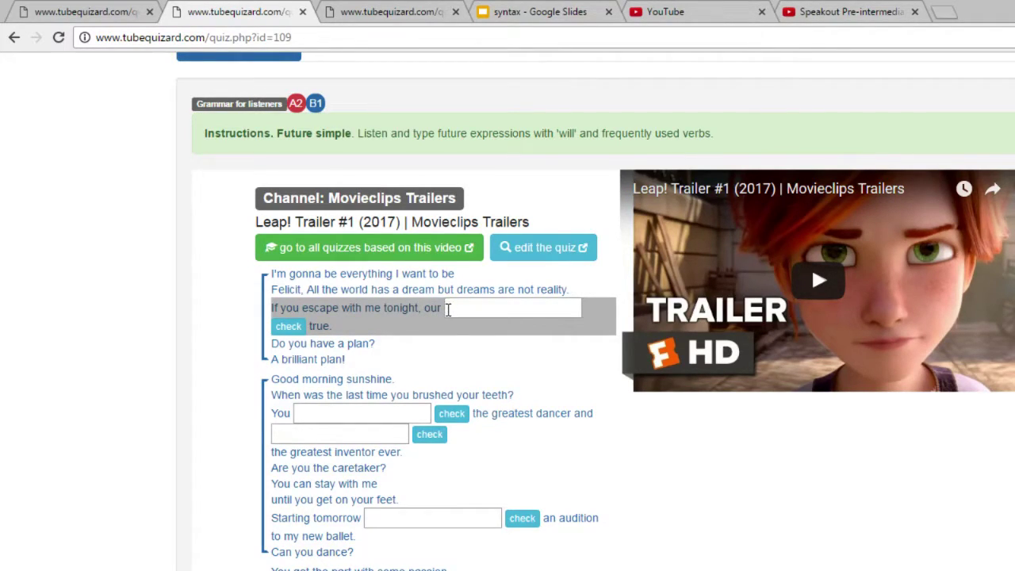
pyautogui.click(448, 310)
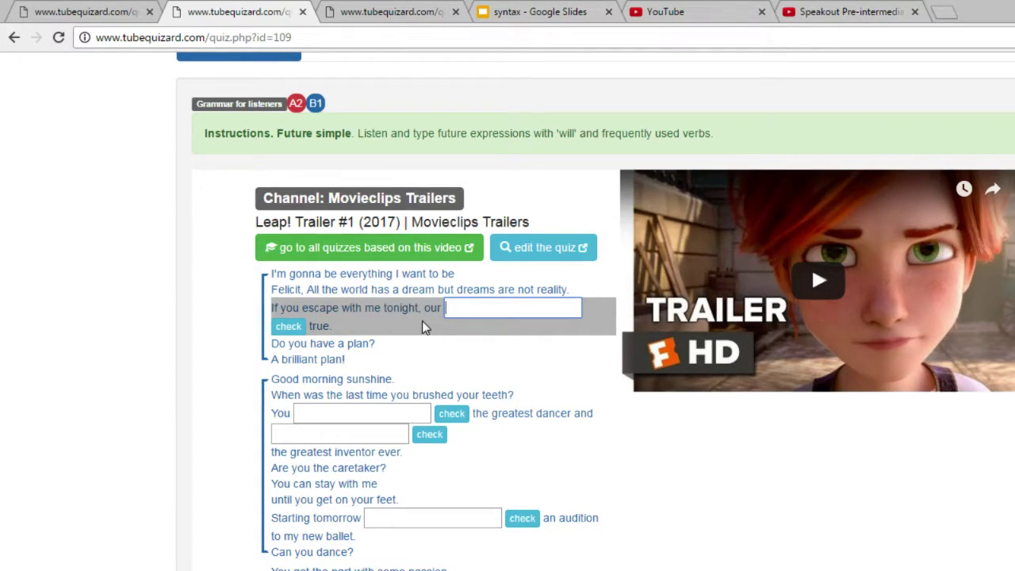
pyautogui.click(476, 310)
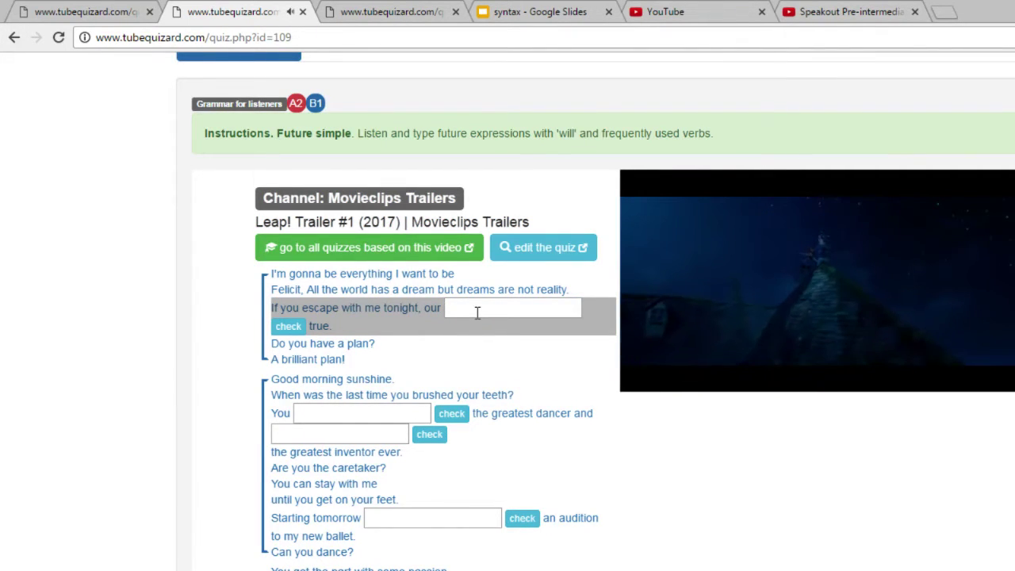
pyautogui.click(476, 312)
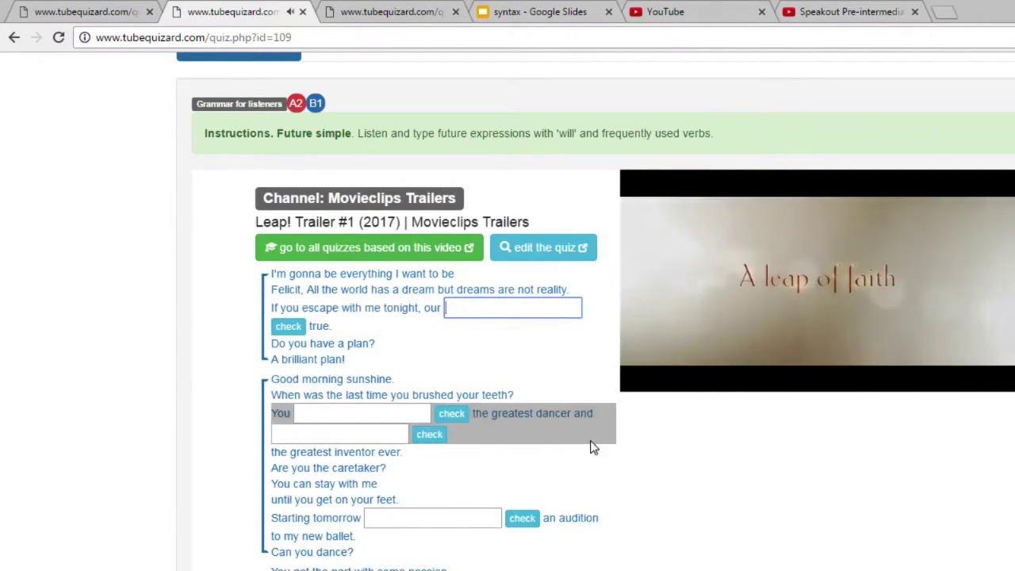
pyautogui.write('will')
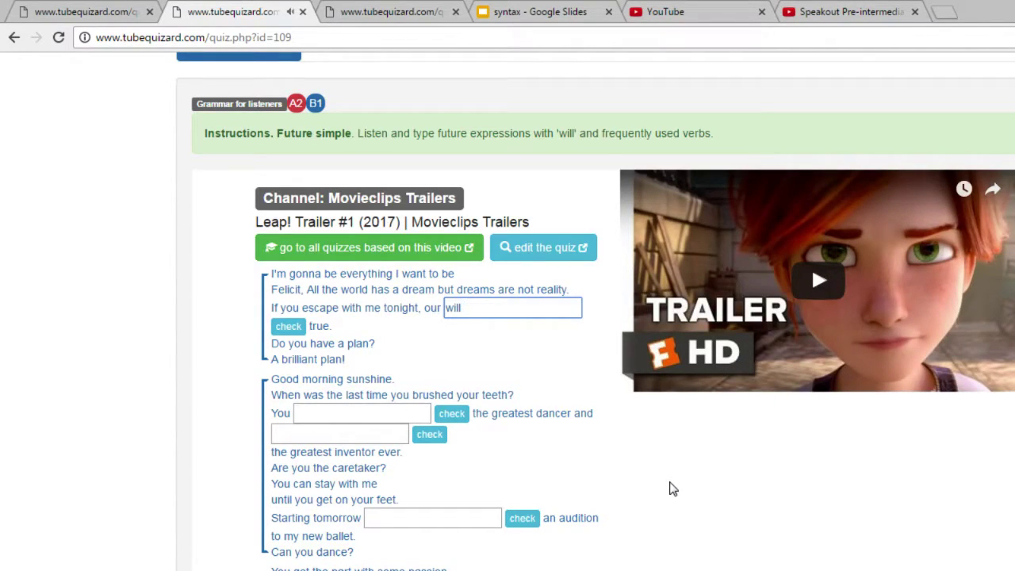
pyautogui.press('BackSpace')
pyautogui.press('BackSpace')
pyautogui.press('BackSpace')
pyautogui.press('BackSpace')
pyautogui.press('BackSpace')
pyautogui.write('dreams will come t')
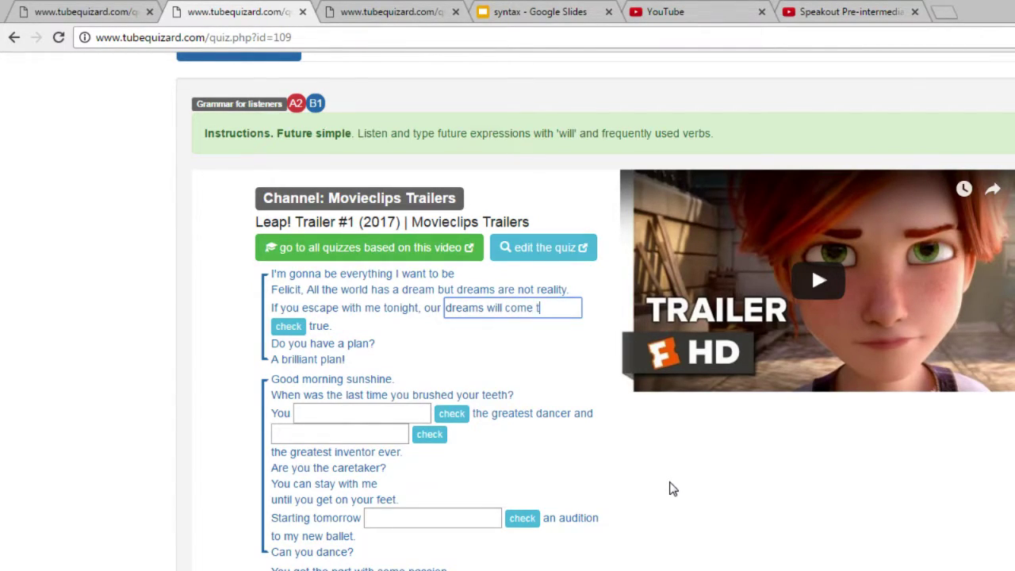
pyautogui.press('Return')
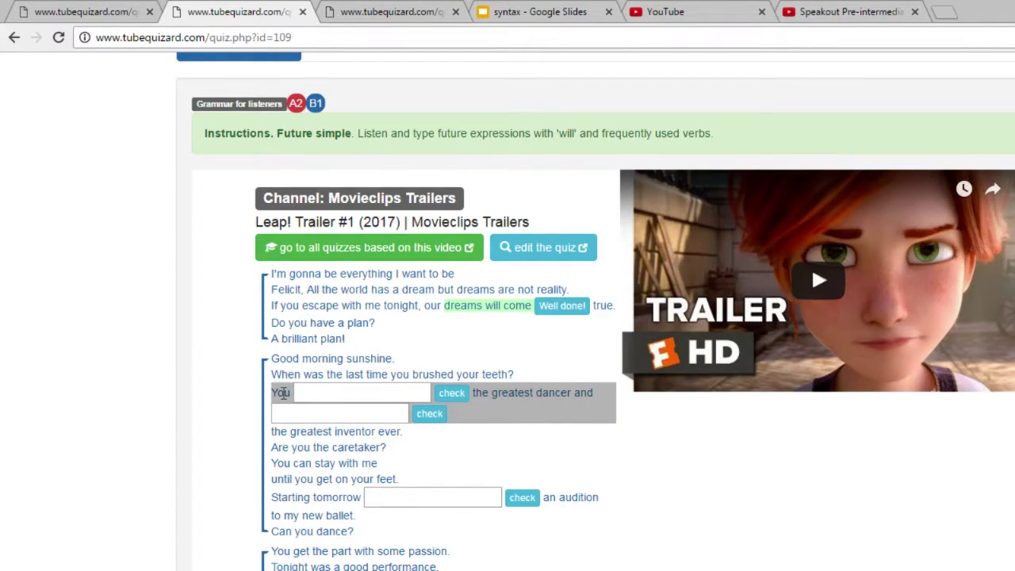
# Enter 'will be' in the gap after 'You' and check it, revealing 'will become'
pyautogui.click(302, 392)
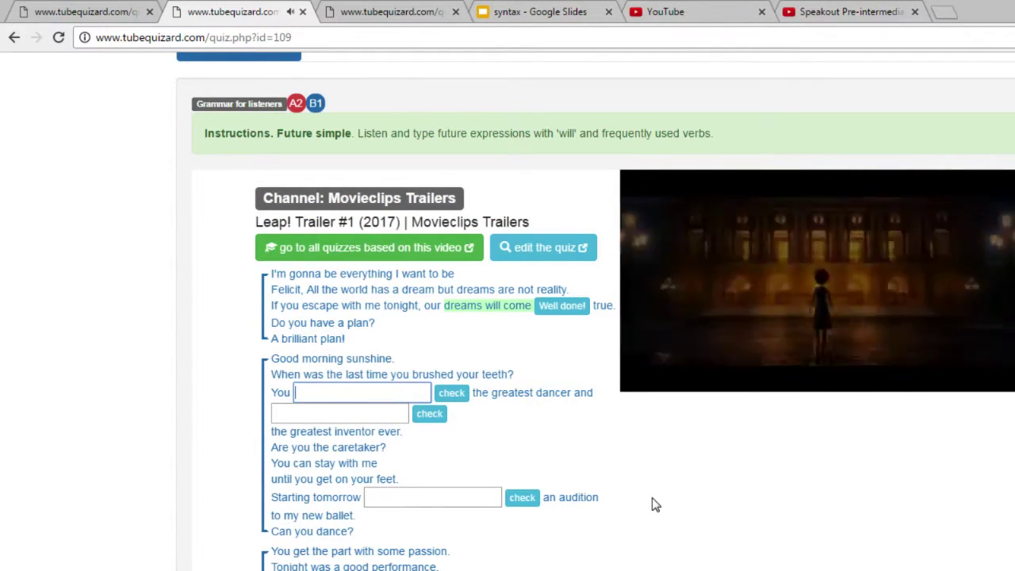
pyautogui.write('will')
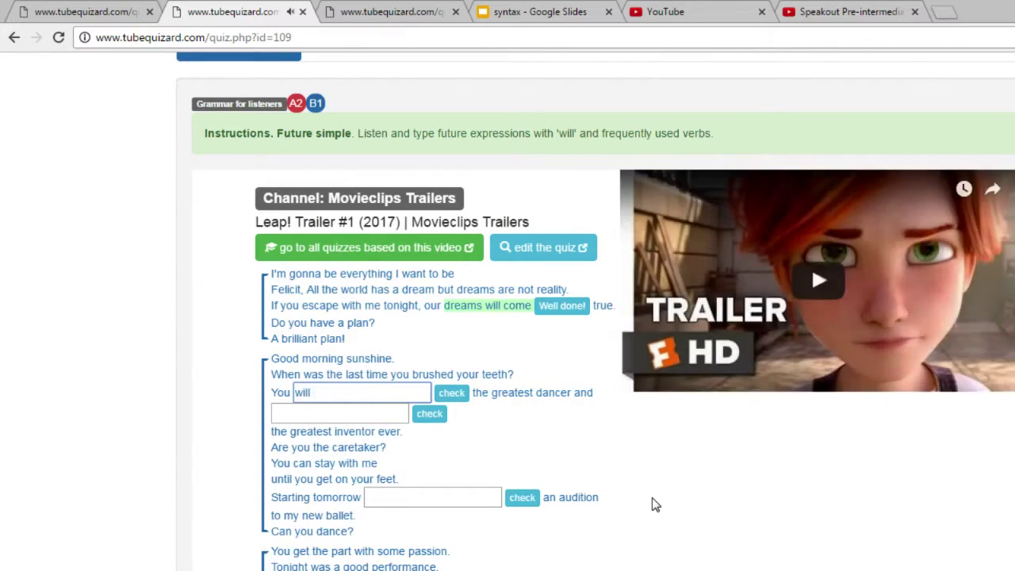
pyautogui.write(' be')
pyautogui.click(464, 400)
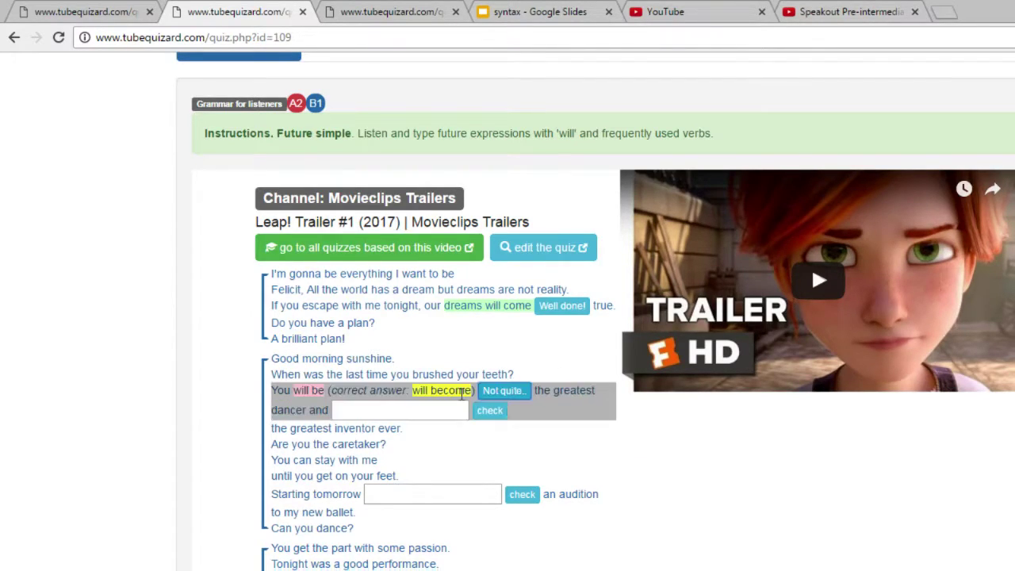
# Play the clip for the dancer line and scroll back to the top of the quiz
pyautogui.tripleClick(269, 418)
pyautogui.click(270, 418)
pyautogui.click(361, 407)
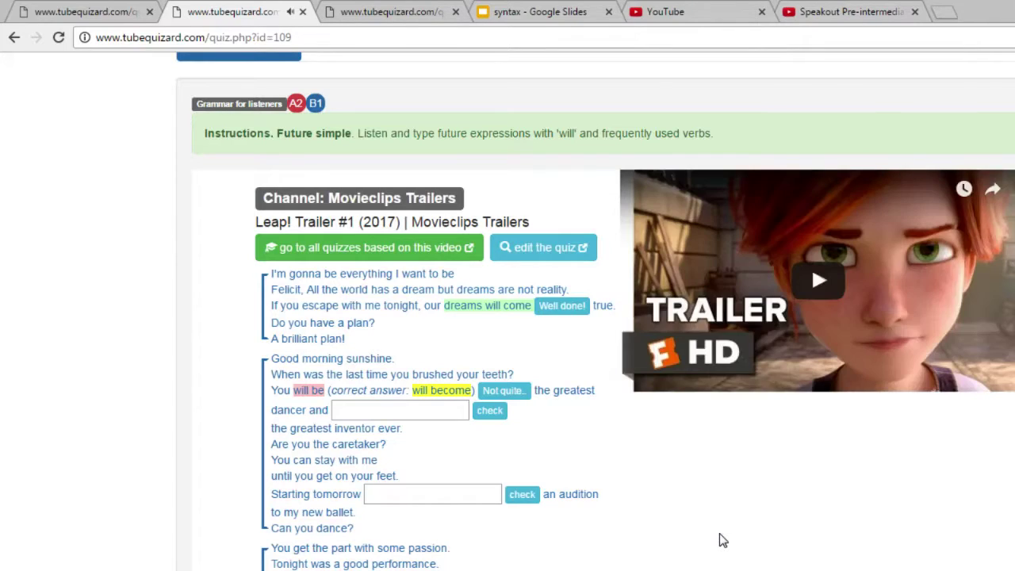
pyautogui.scroll(-1, 725, 542)
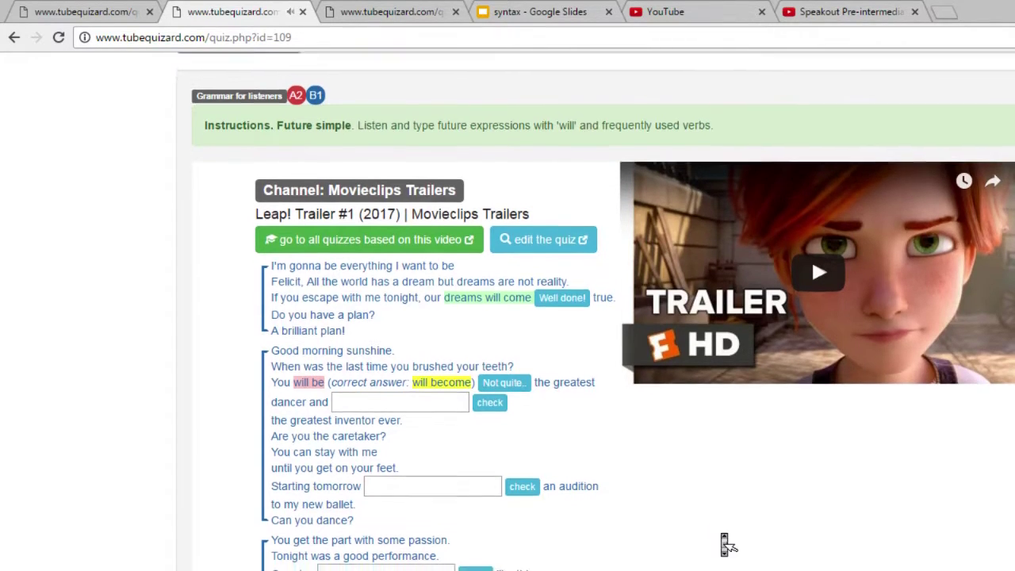
pyautogui.scroll(2, 938, 525)
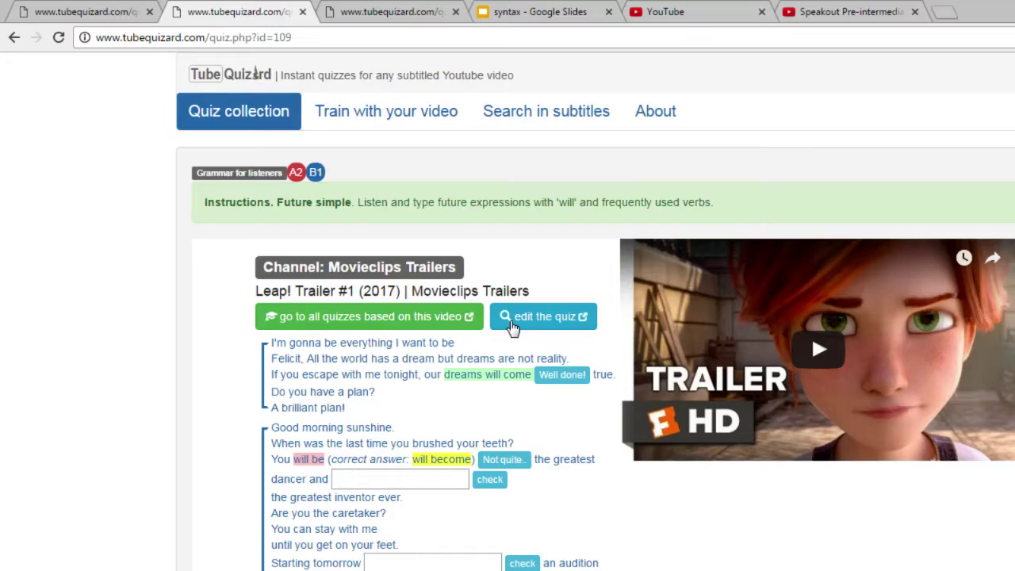
# Open this quiz for editing in Search in subtitles and look over its linked video address
pyautogui.click(512, 327)
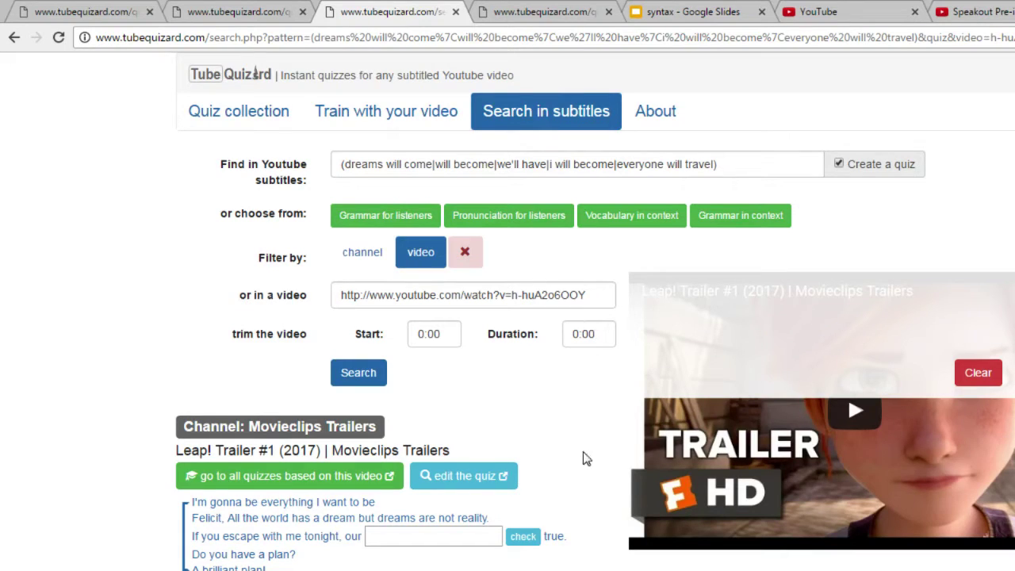
pyautogui.scroll(-3, 585, 461)
pyautogui.scroll(3, 585, 463)
pyautogui.moveTo(596, 294); pyautogui.dragTo(298, 290)
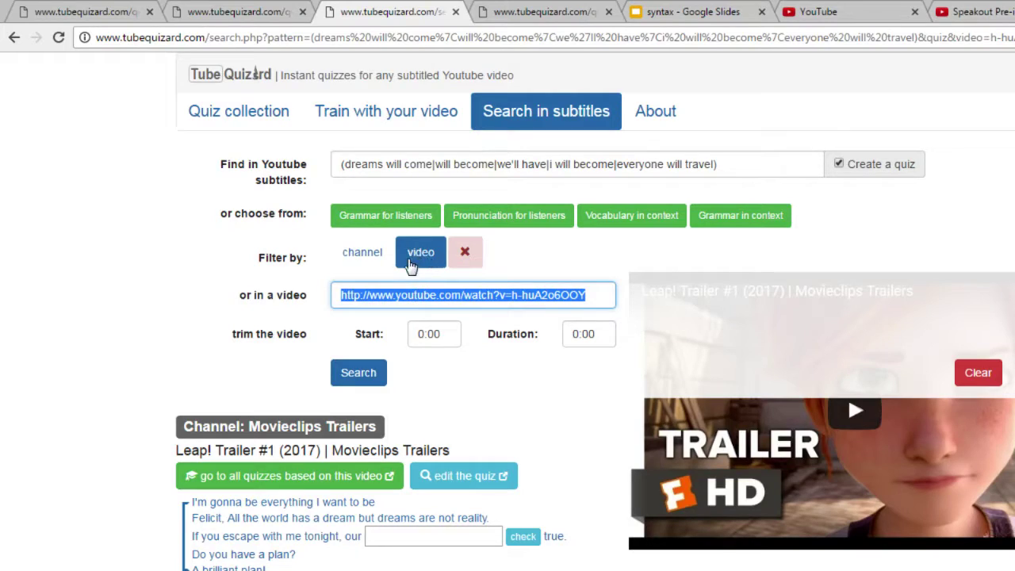
# Trim the video to start at 0:30 with a 5:00 duration and select the search pattern
pyautogui.click(426, 334)
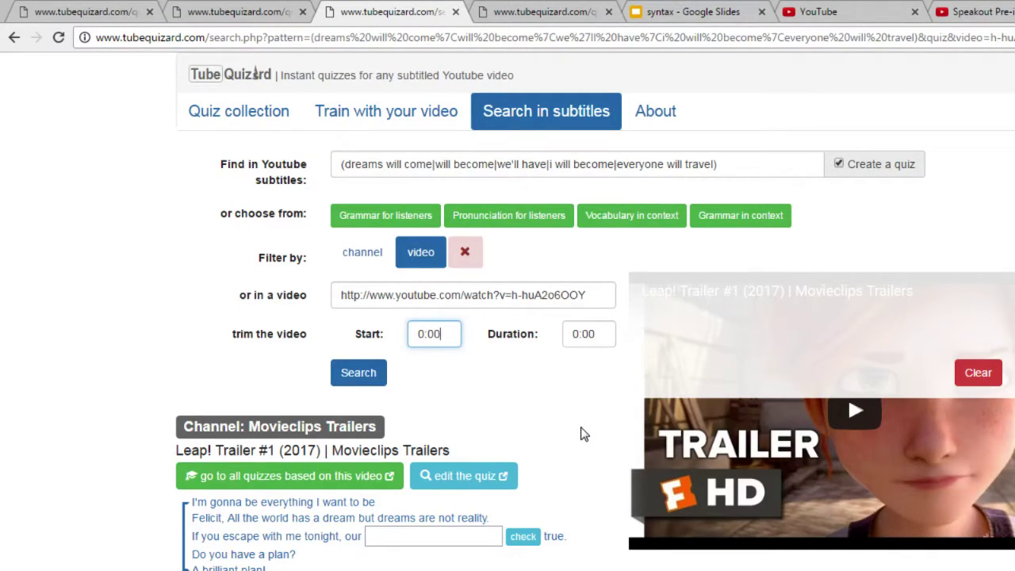
pyautogui.write('3')
pyautogui.click(581, 336)
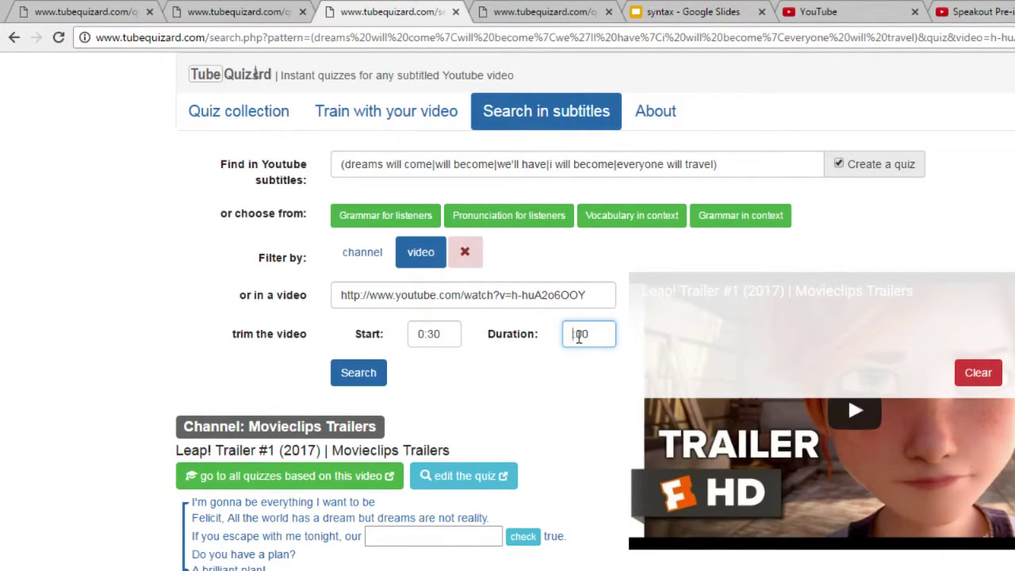
pyautogui.press('BackSpace')
pyautogui.write('5')
pyautogui.moveTo(729, 164); pyautogui.dragTo(331, 157)
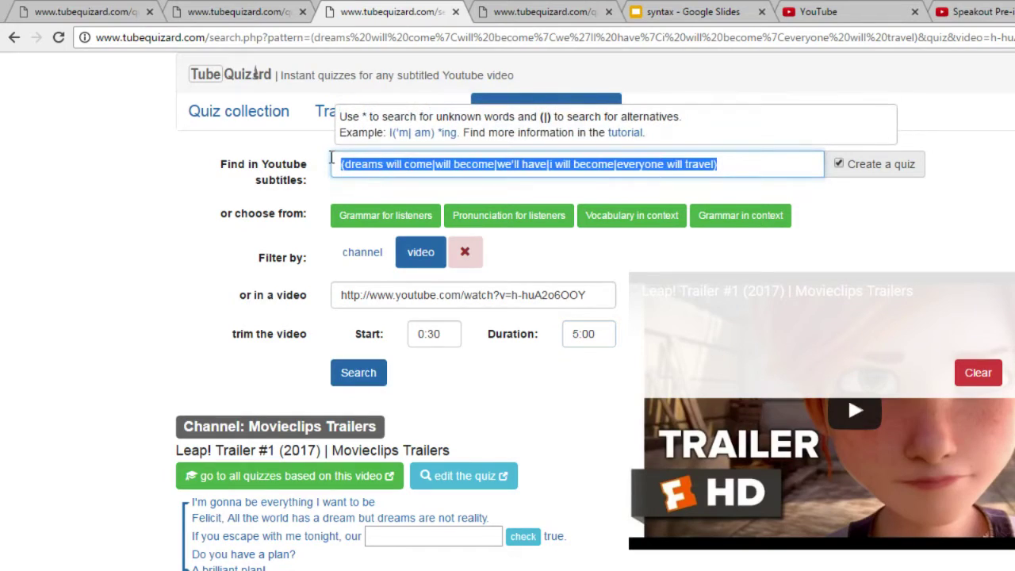
# Run the subtitle search for the future-tense pattern starting with 'dreams will come'
pyautogui.click(576, 410)
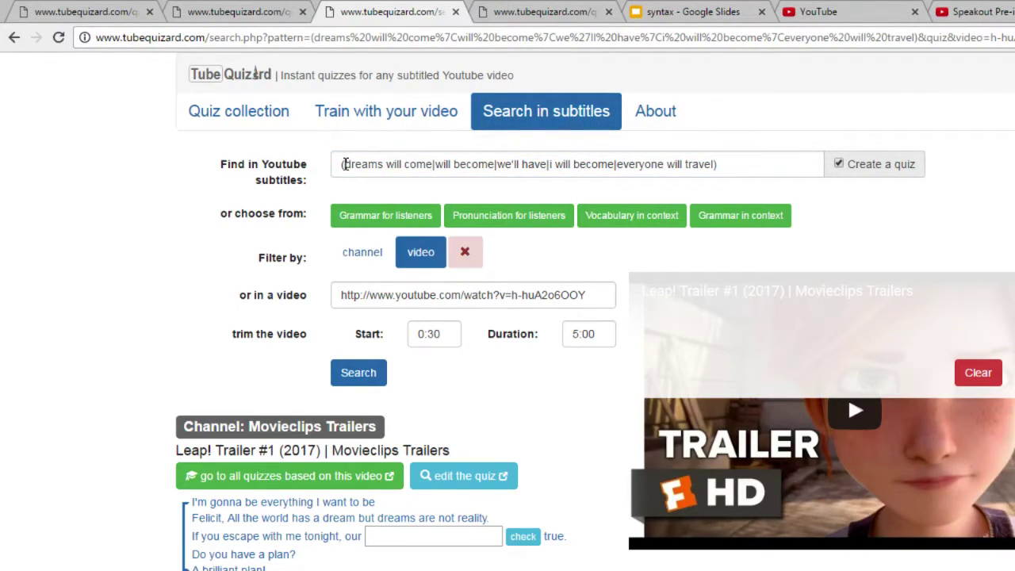
pyautogui.moveTo(346, 164); pyautogui.dragTo(433, 165)
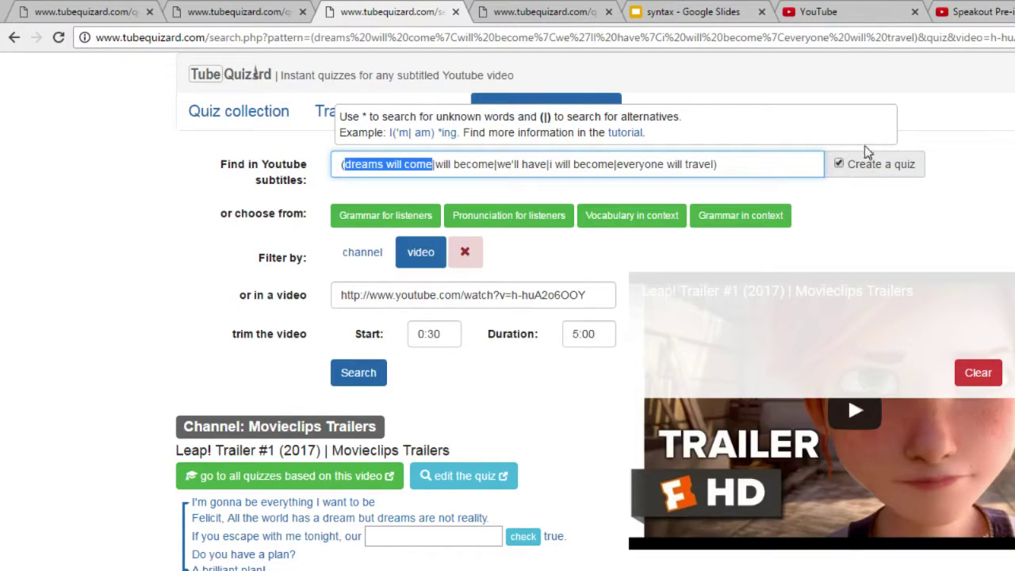
pyautogui.click(342, 380)
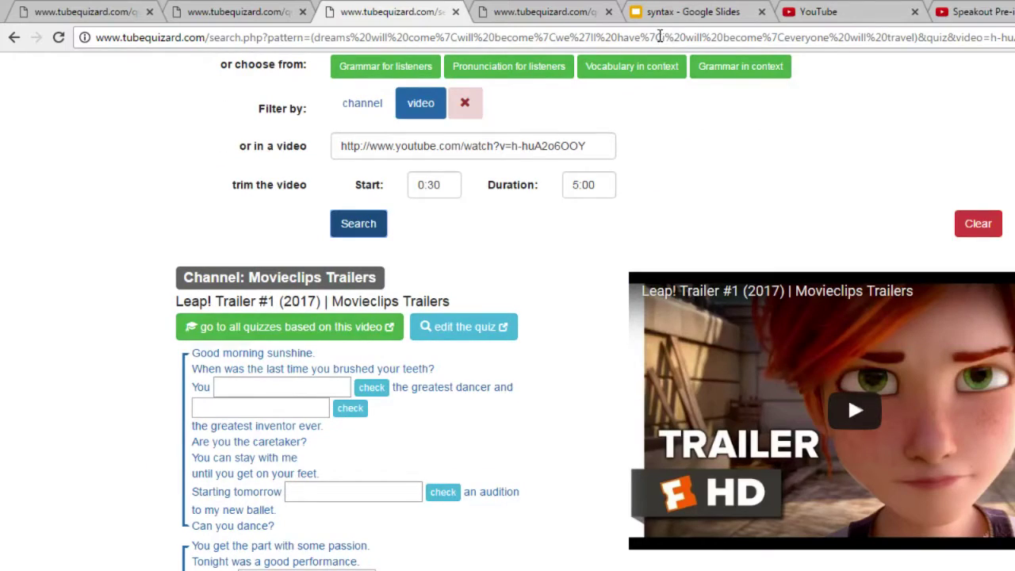
# Copy the quiz page's address and select the whole search pattern text
pyautogui.click(660, 41)
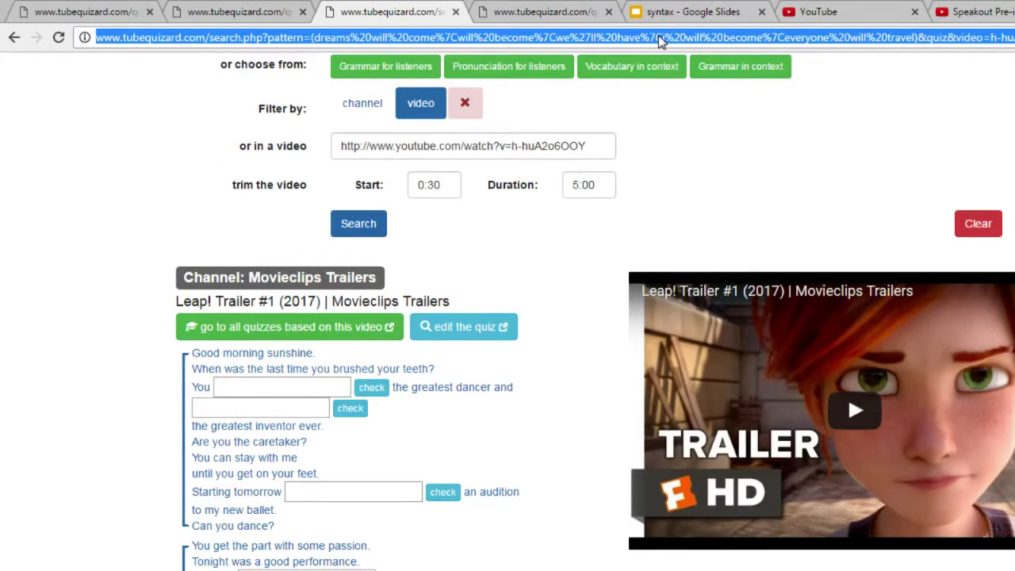
pyautogui.rightClick(660, 41)
pyautogui.click(695, 97)
pyautogui.scroll(2, 256, 73)
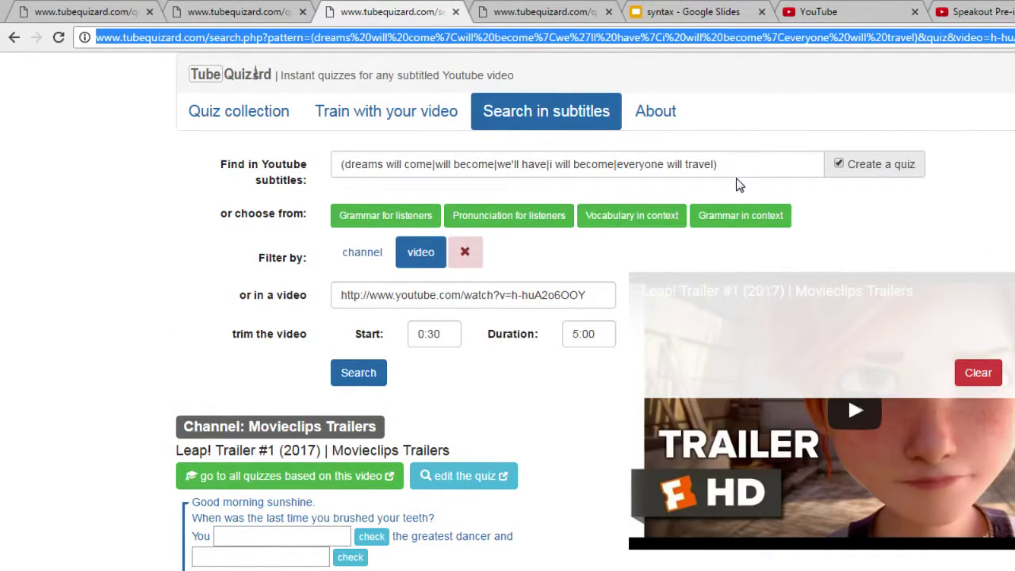
pyautogui.moveTo(721, 164); pyautogui.dragTo(323, 154)
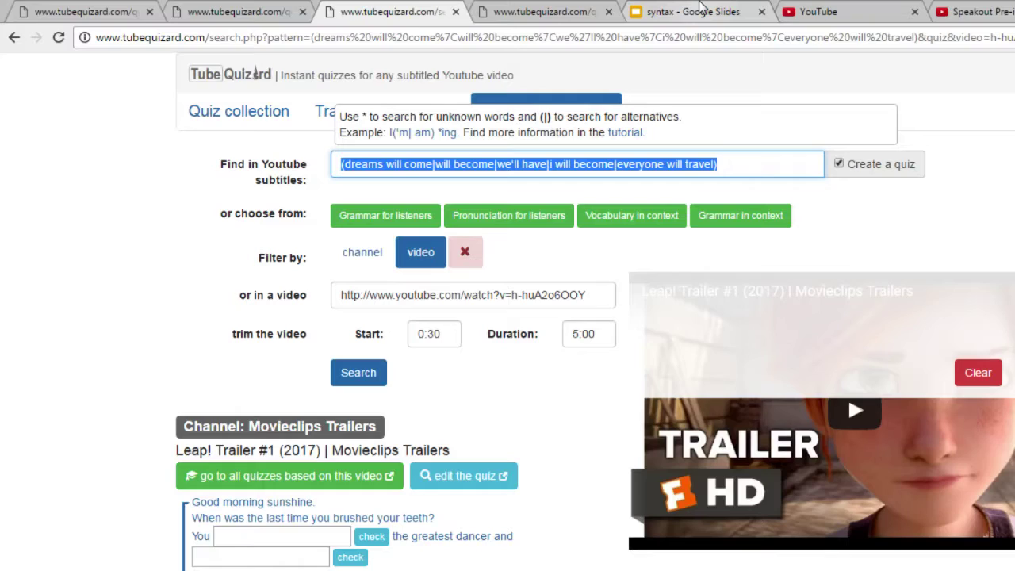
# In the 'syntax' deck, highlight the first alternative and the pattern's opening and closing brackets
pyautogui.click(698, 11)
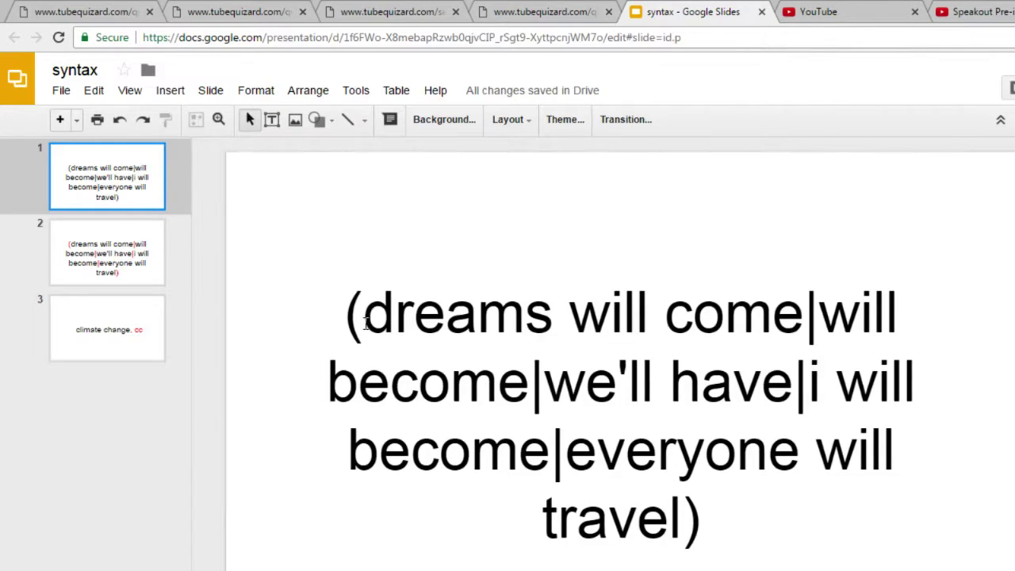
pyautogui.moveTo(363, 321); pyautogui.dragTo(810, 330)
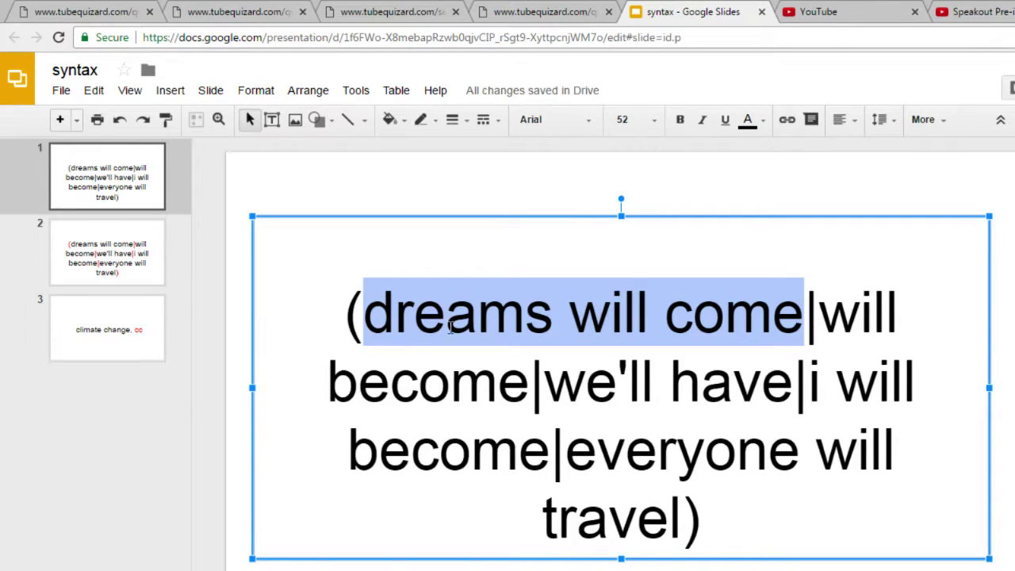
pyautogui.click(702, 517)
pyautogui.moveTo(701, 517); pyautogui.dragTo(688, 517)
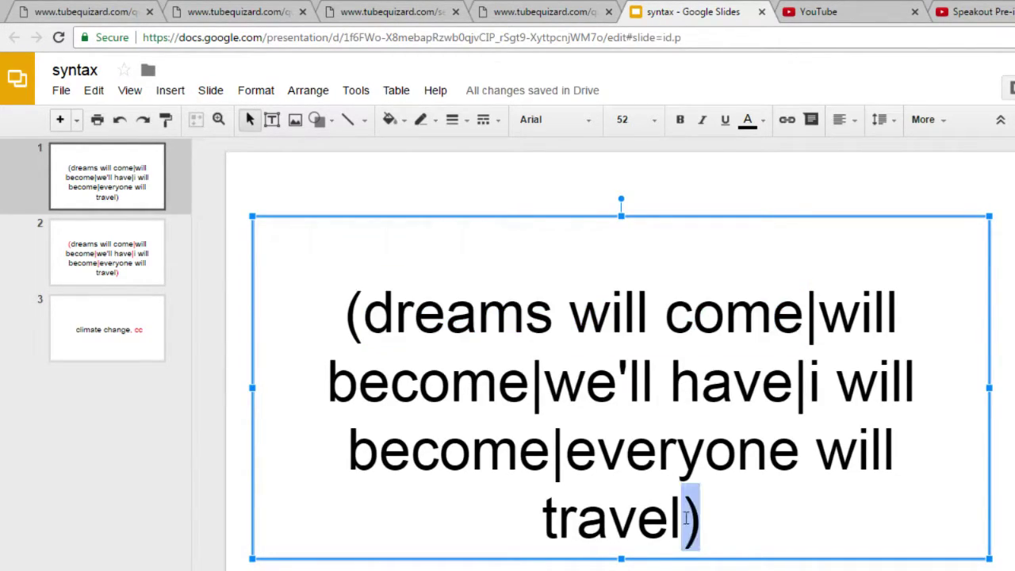
pyautogui.click(364, 311)
pyautogui.moveTo(349, 311); pyautogui.dragTo(340, 310)
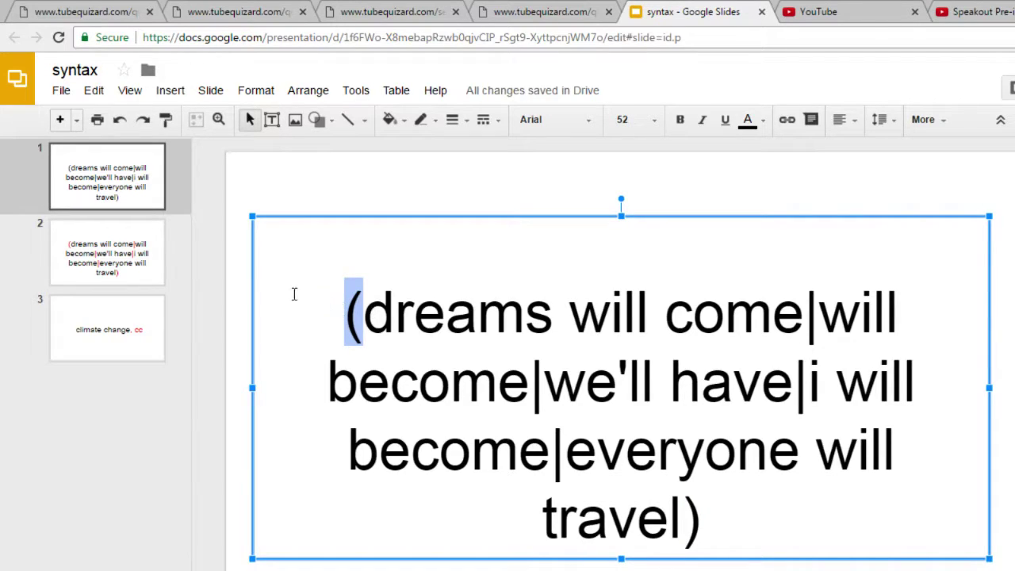
# Show slide 2 with the red-marked brackets and bars, then return to the quiz collection
pyautogui.click(141, 271)
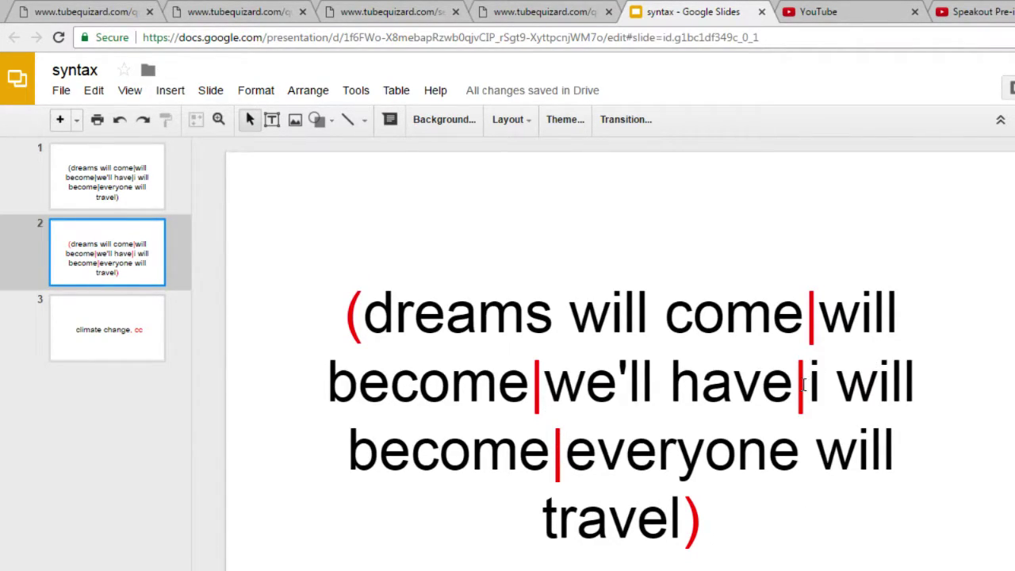
pyautogui.click(715, 524)
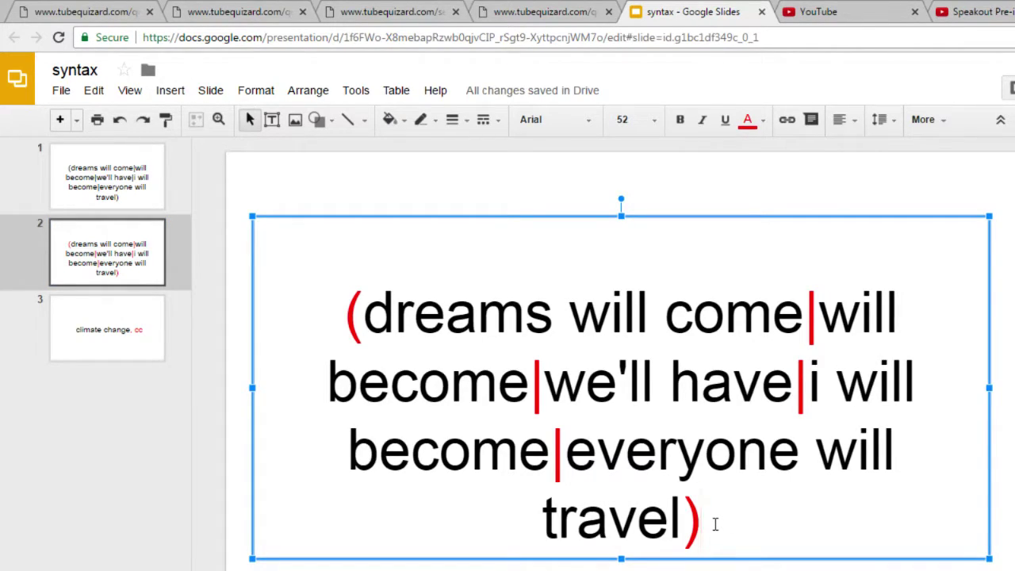
pyautogui.click(539, 11)
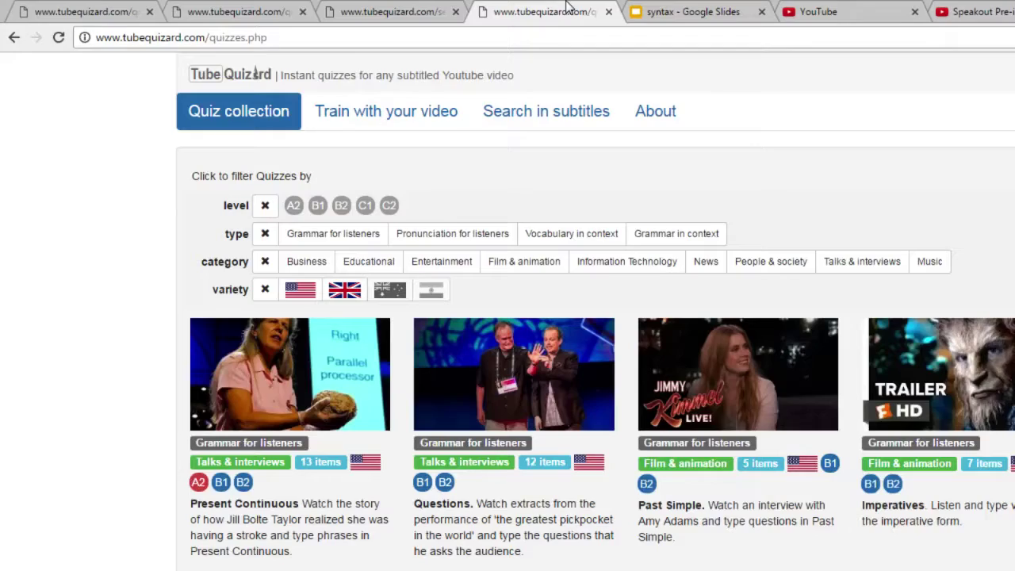
# Clear the old subtitle search pattern and enter the article pattern (a|an|the)
pyautogui.click(393, 12)
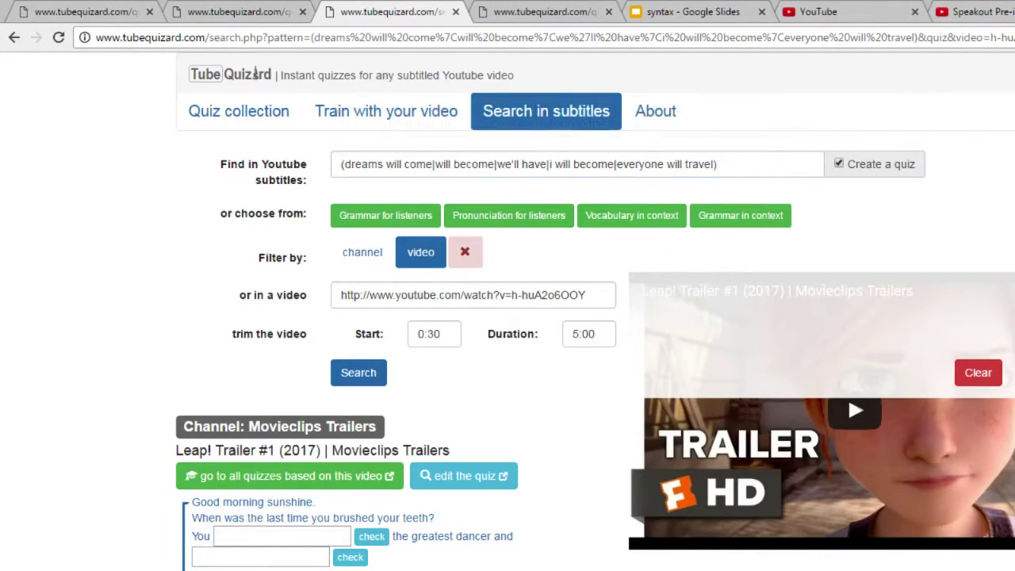
pyautogui.scroll(-1, 255, 73)
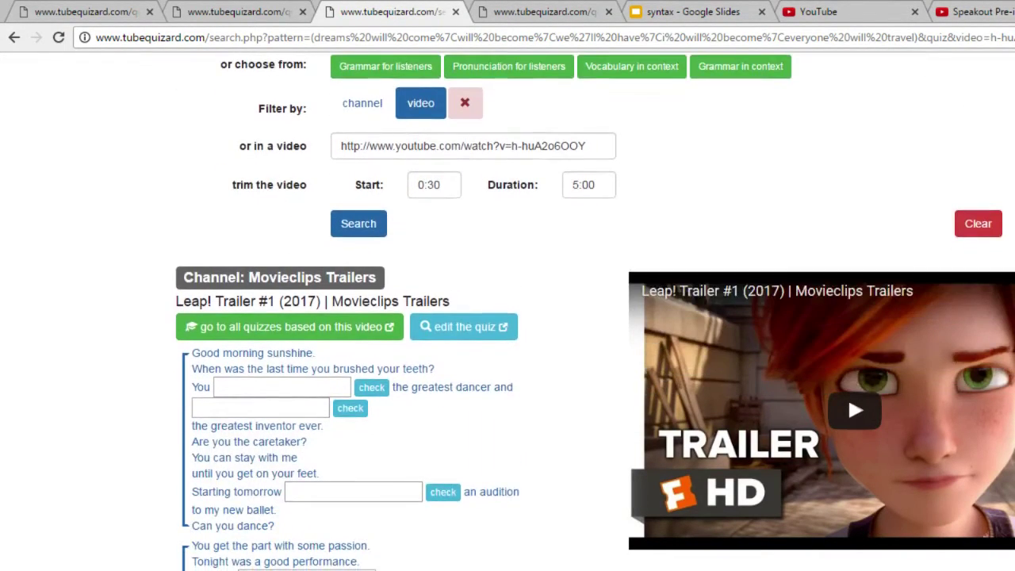
pyautogui.scroll(1, 256, 73)
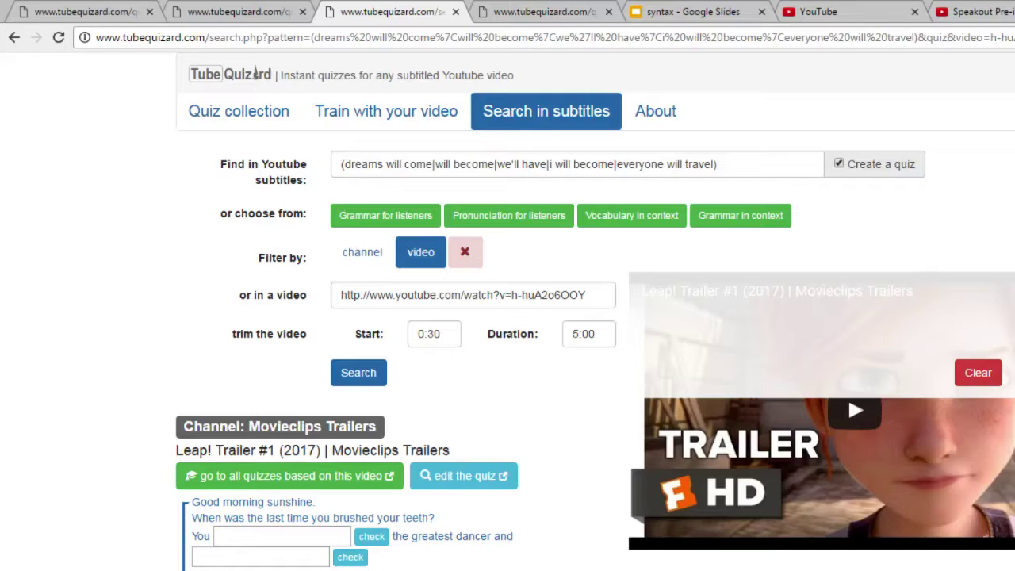
pyautogui.click(757, 165)
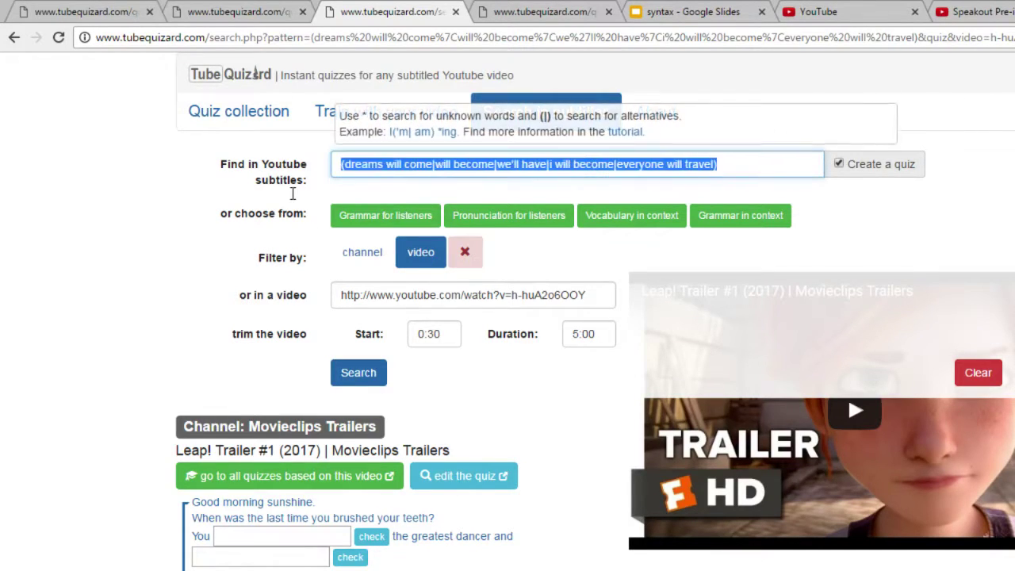
pyautogui.press('BackSpace')
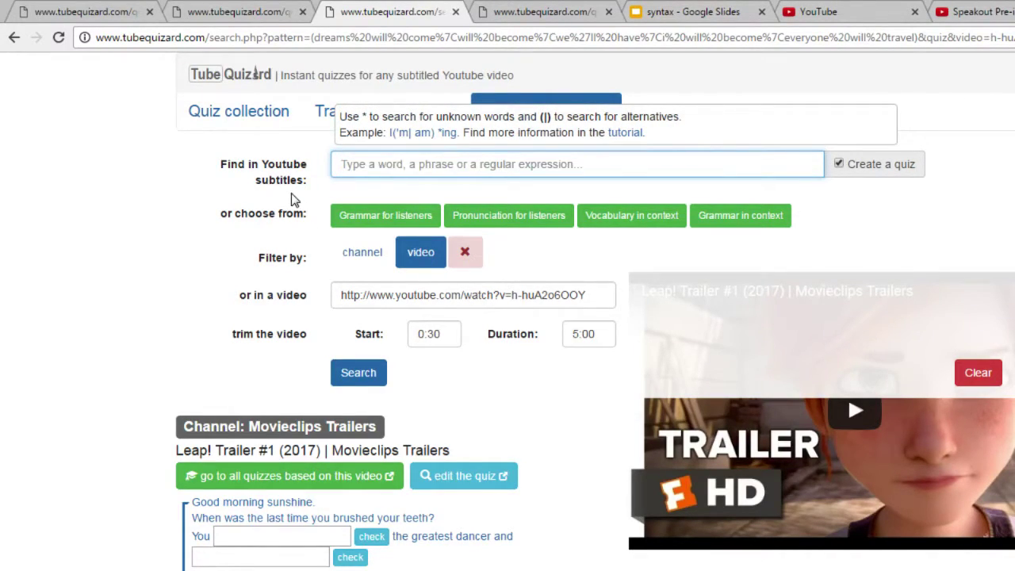
pyautogui.write('(')
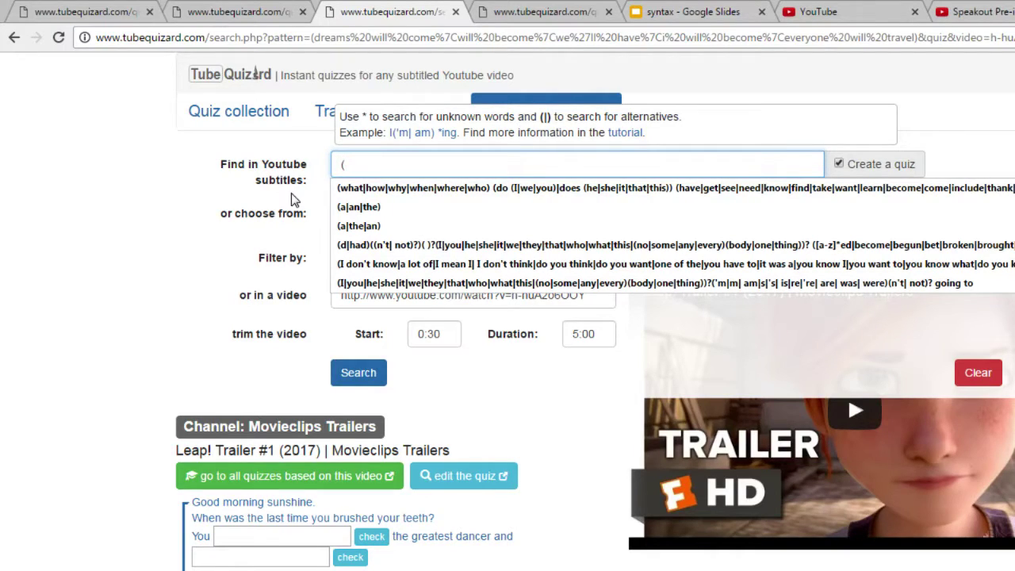
pyautogui.write('a')
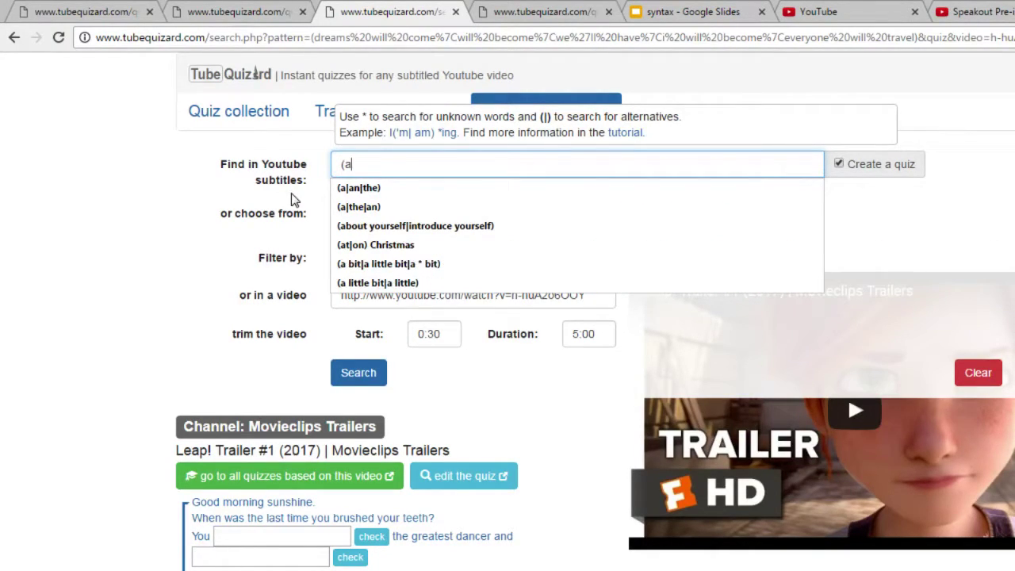
pyautogui.write('|an|the')
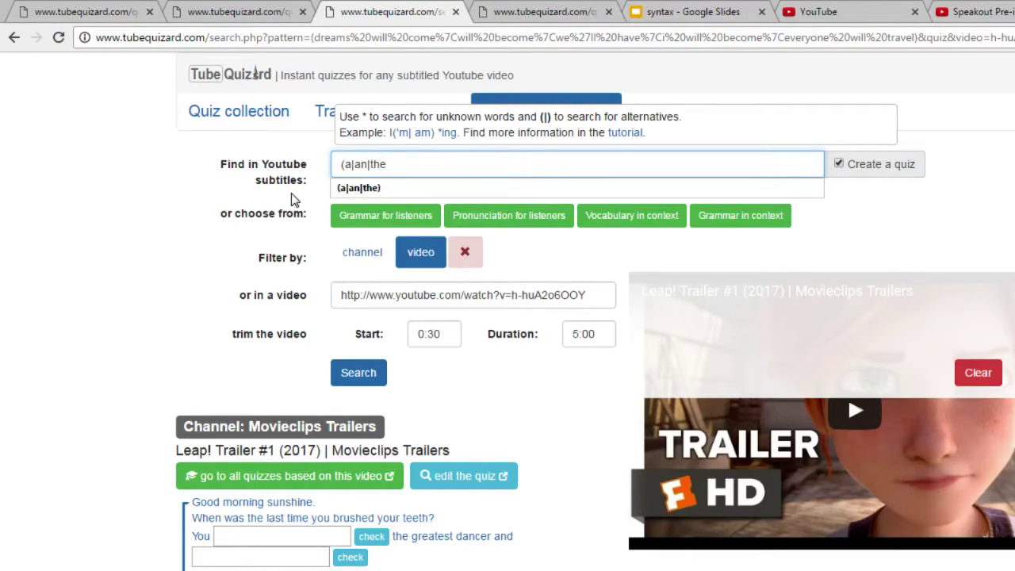
pyautogui.write(')')
# Search for (a|an|the) with start kept at 0:30, play the first line and check its gap, revealing 'the'
pyautogui.click(353, 379)
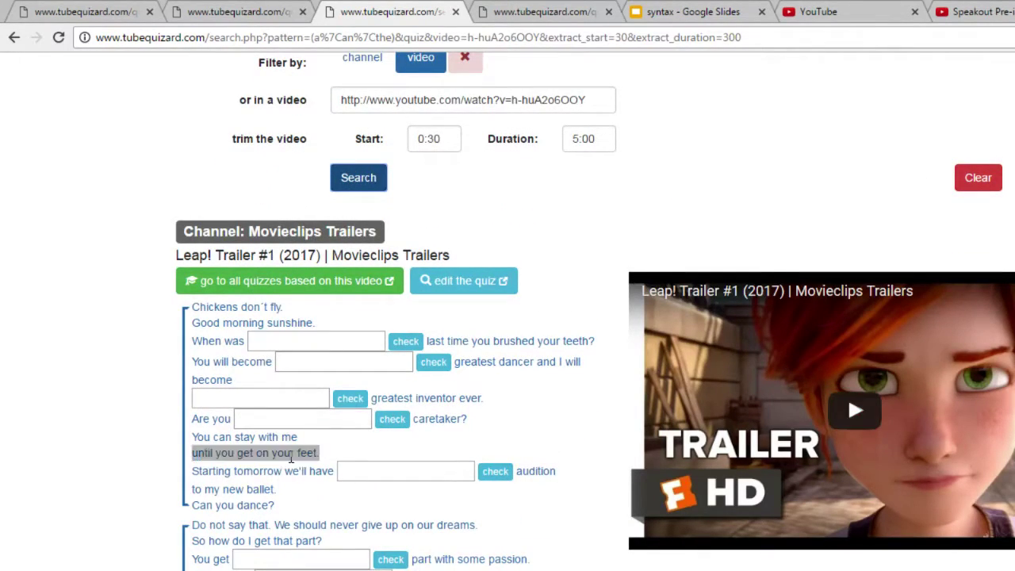
pyautogui.click(430, 139)
pyautogui.moveTo(430, 139); pyautogui.dragTo(446, 139)
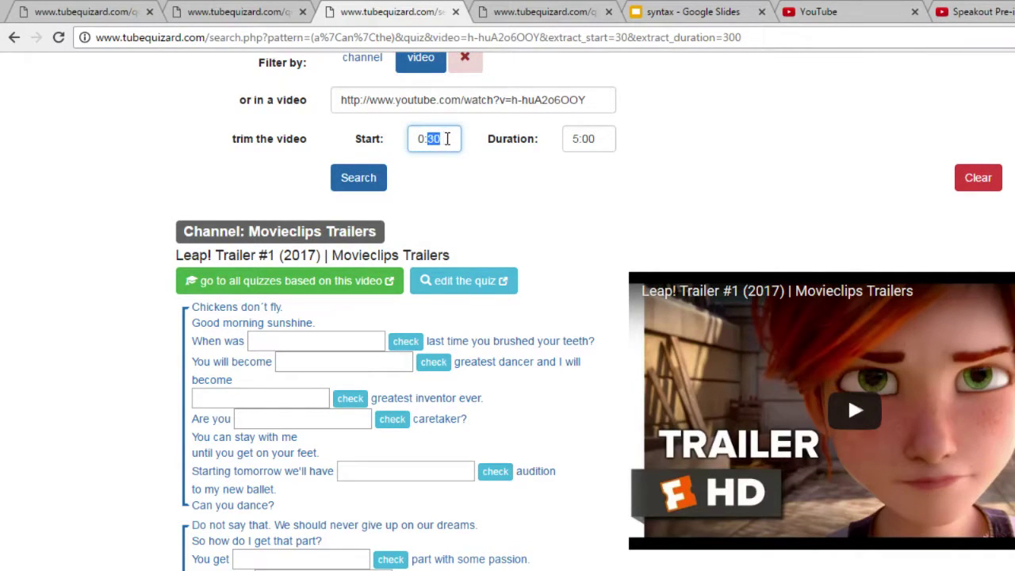
pyautogui.click(402, 146)
pyautogui.click(222, 337)
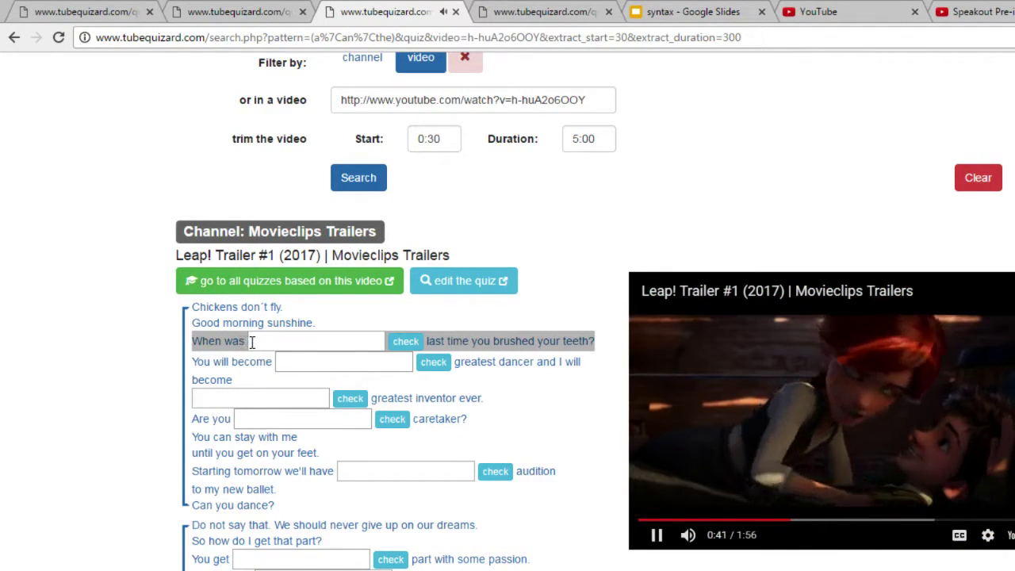
pyautogui.click(396, 348)
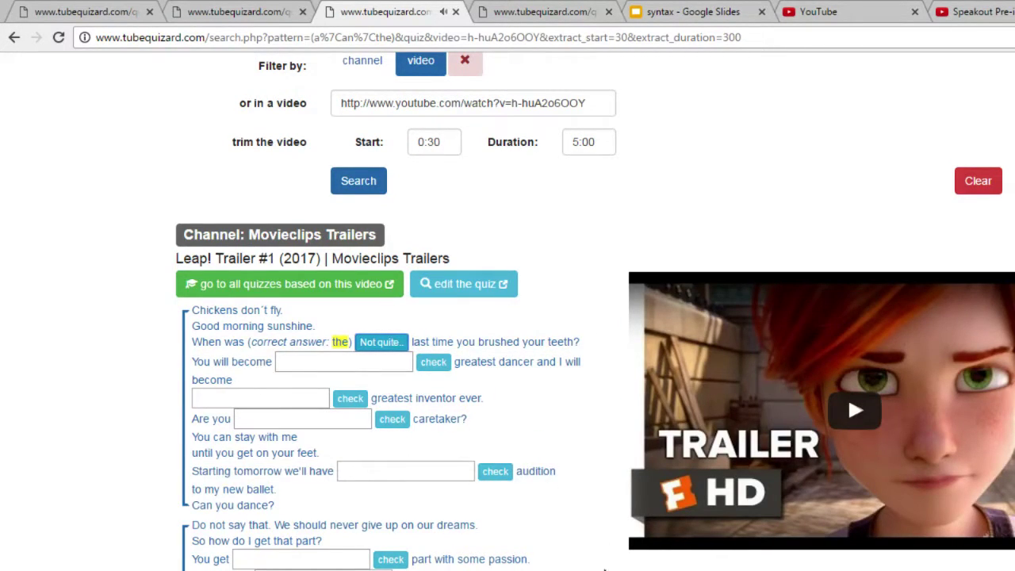
# Copy the Leap! trailer's YouTube video address
pyautogui.scroll(3, 604, 476)
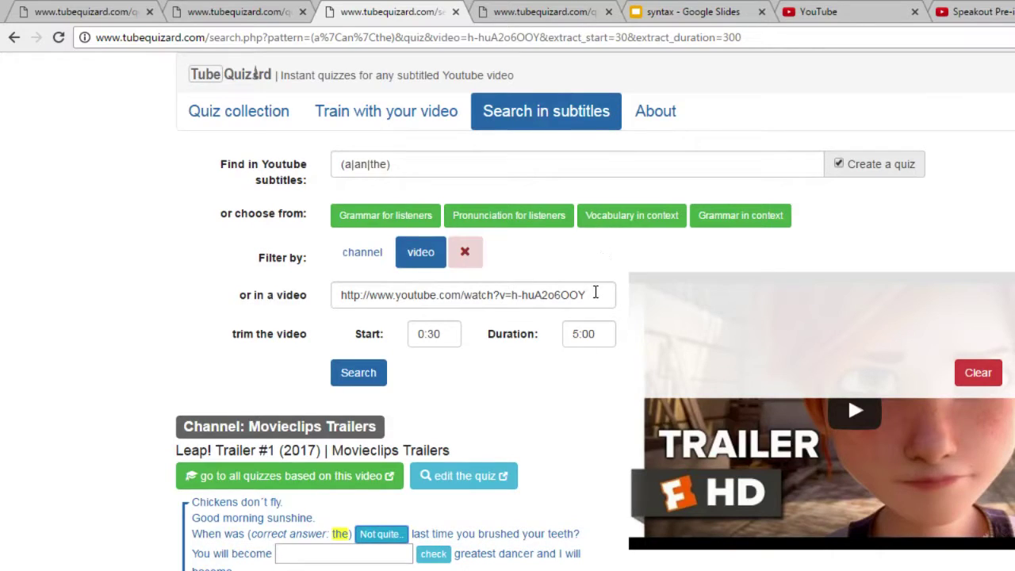
pyautogui.moveTo(595, 293); pyautogui.dragTo(290, 293)
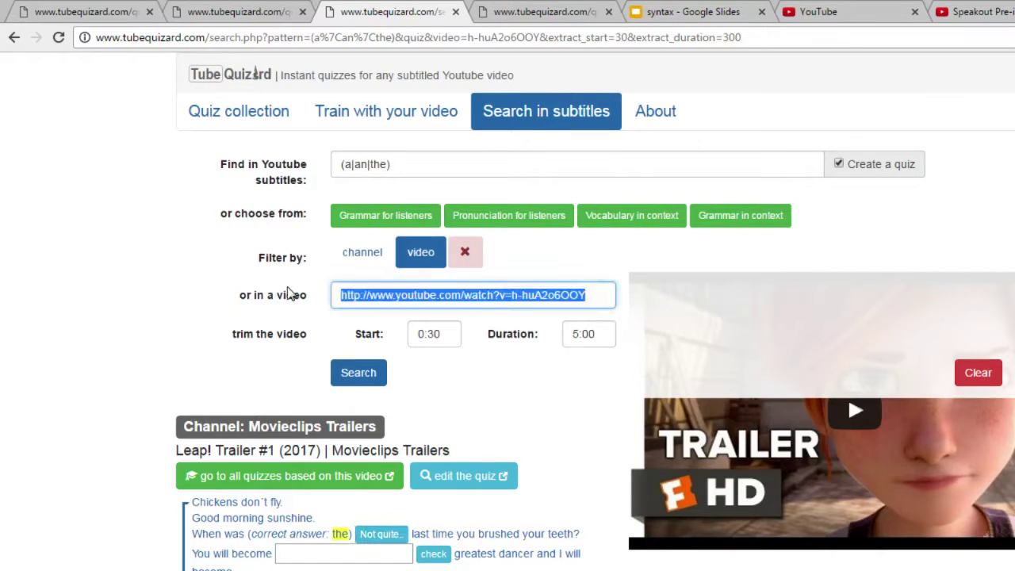
pyautogui.rightClick(395, 294)
pyautogui.click(436, 324)
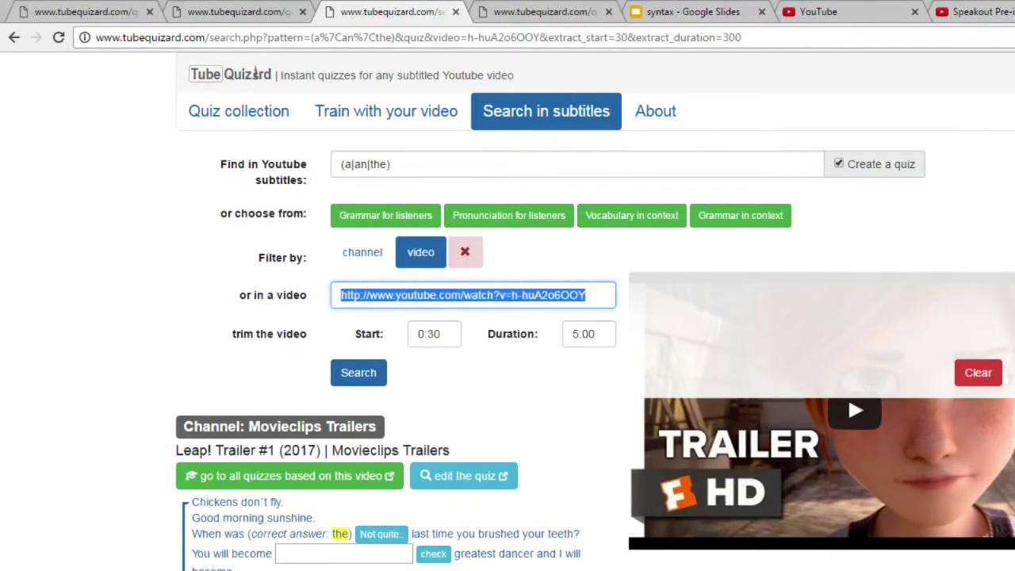
pyautogui.click(379, 119)
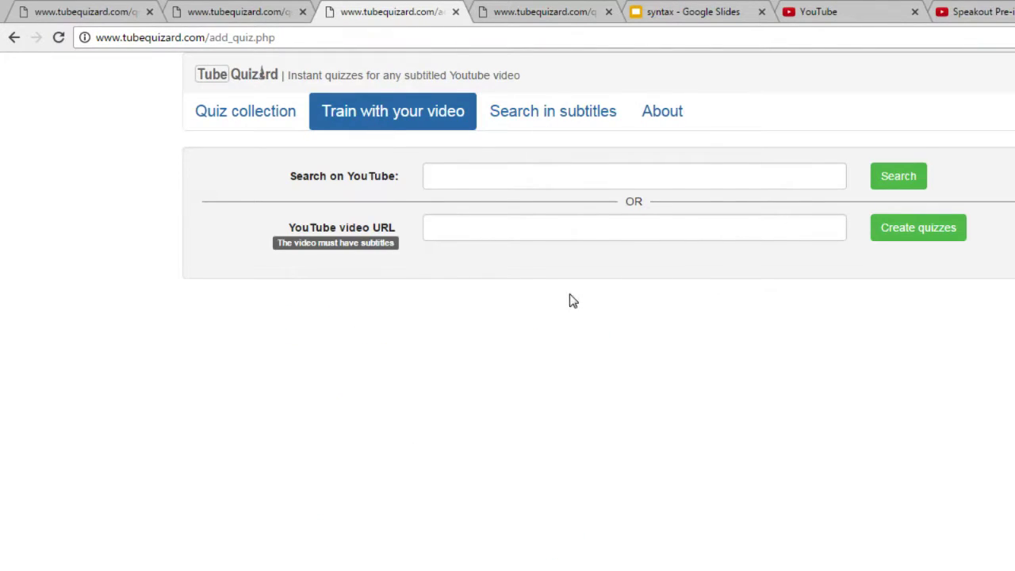
pyautogui.click(429, 227)
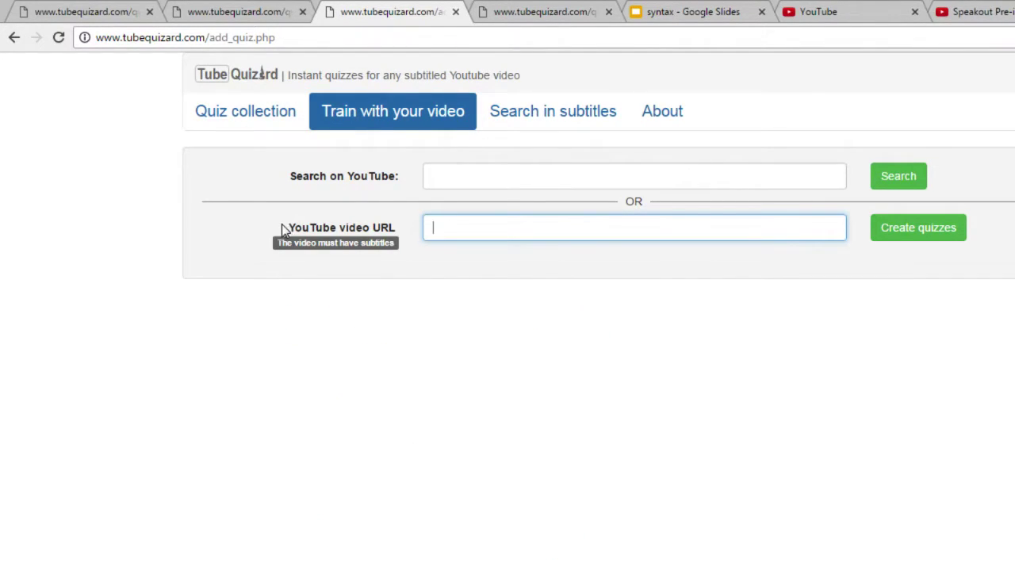
pyautogui.rightClick(443, 230)
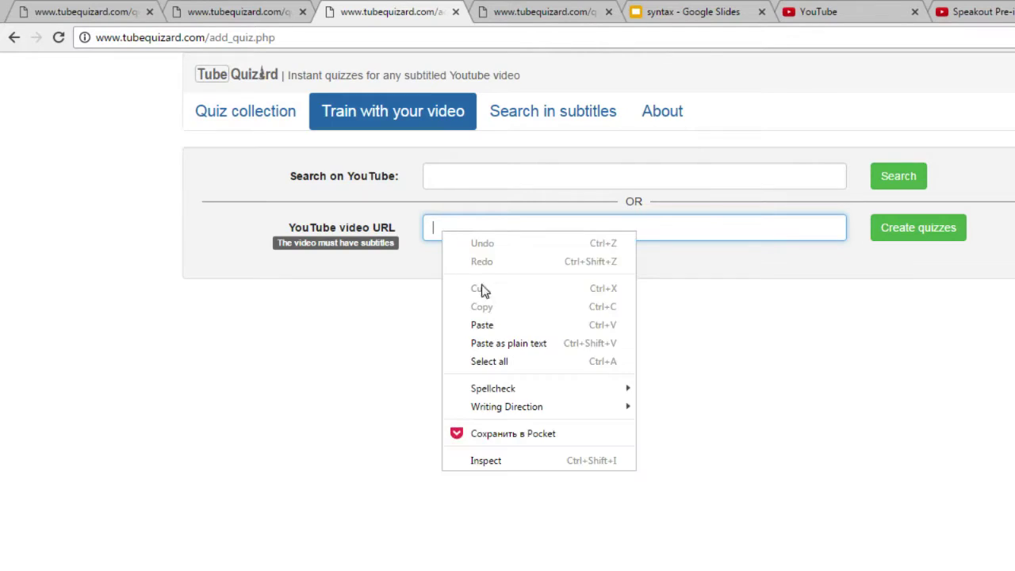
pyautogui.click(507, 330)
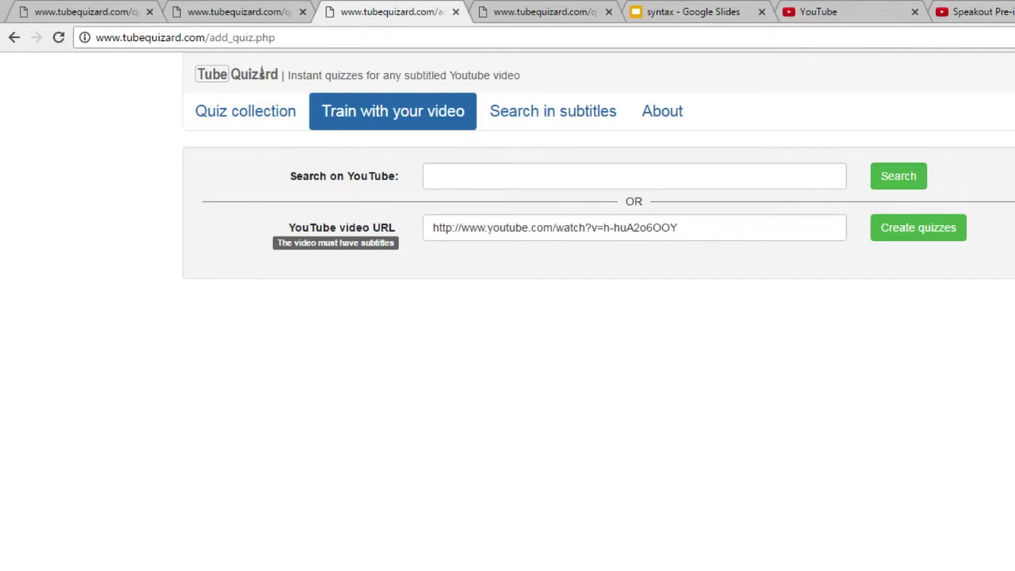
# Create quizzes from the pasted video and review the list, noting the Questions quiz's 4 items
pyautogui.click(931, 230)
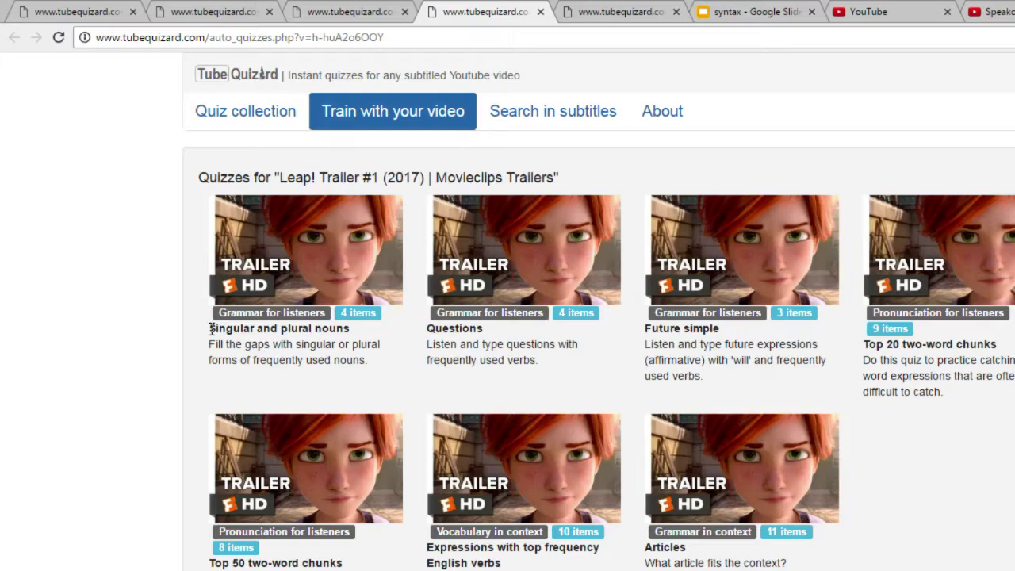
pyautogui.moveTo(211, 328); pyautogui.dragTo(367, 327)
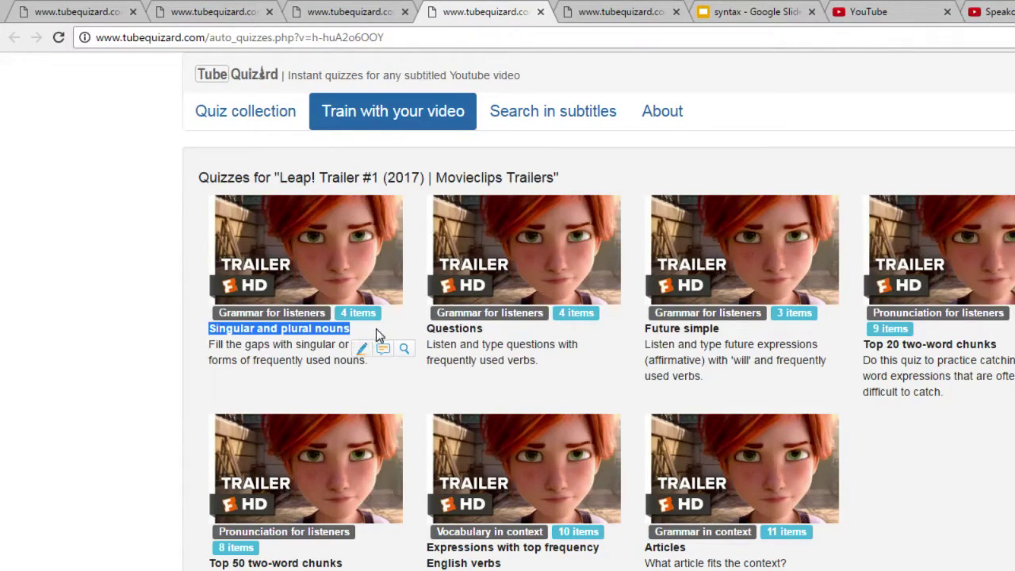
pyautogui.moveTo(428, 329); pyautogui.dragTo(496, 330)
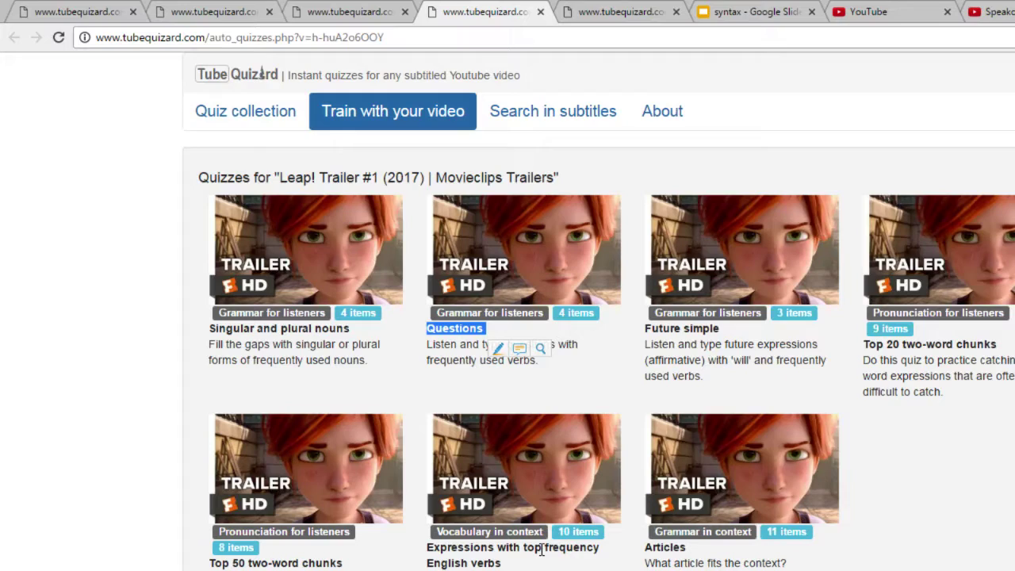
pyautogui.click(262, 74)
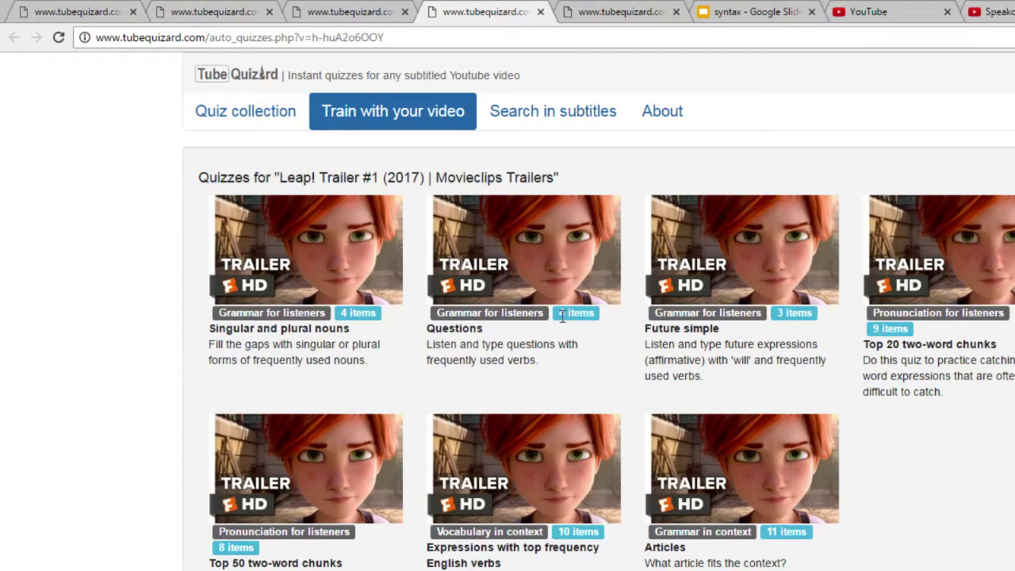
pyautogui.moveTo(557, 313); pyautogui.dragTo(596, 317)
pyautogui.click(517, 337)
# Open the Questions quiz and fill the first two gaps with 'Do you have' and 'Do you think'
pyautogui.click(514, 264)
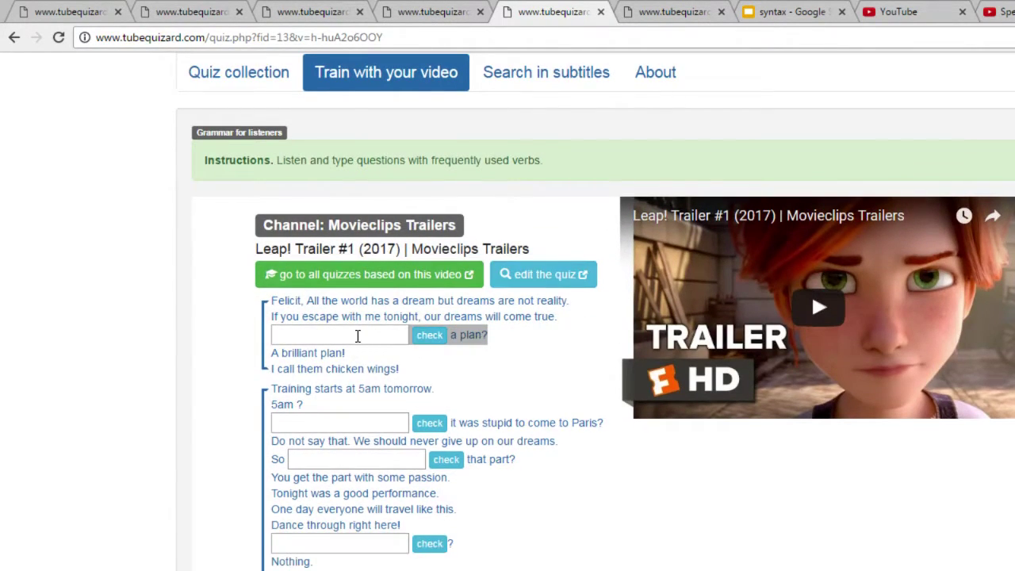
pyautogui.click(357, 336)
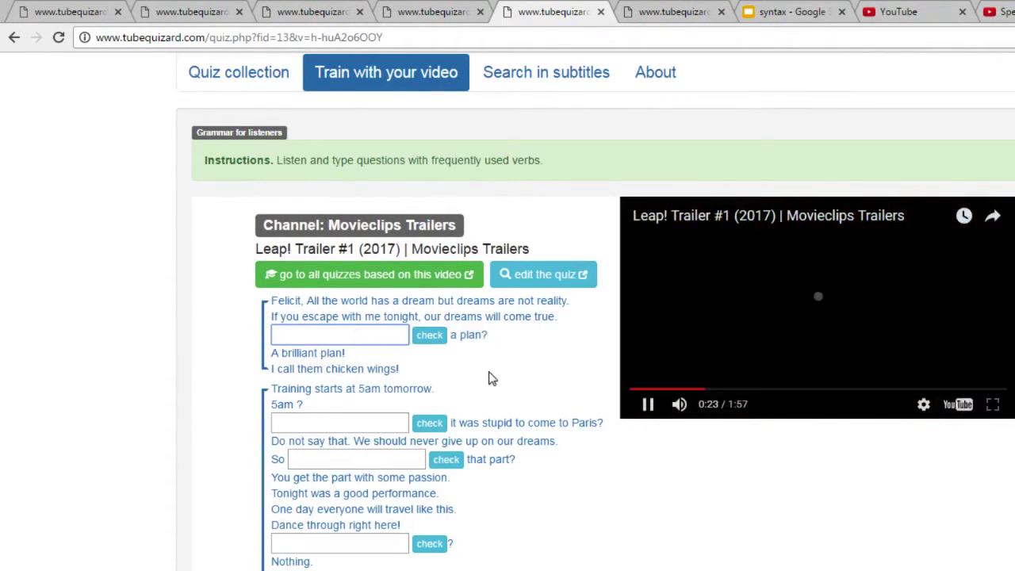
pyautogui.write('Do you have')
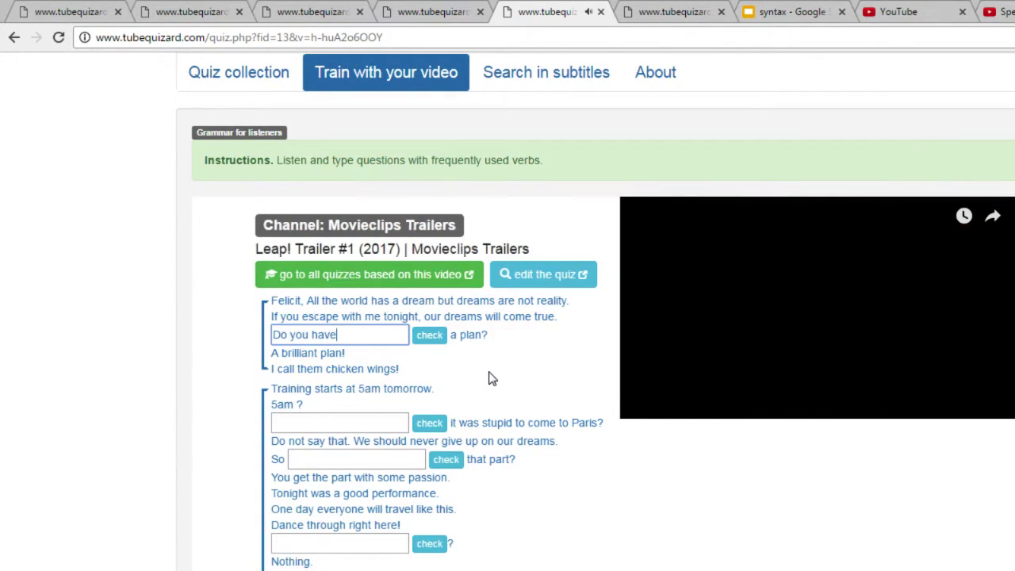
pyautogui.press('Return')
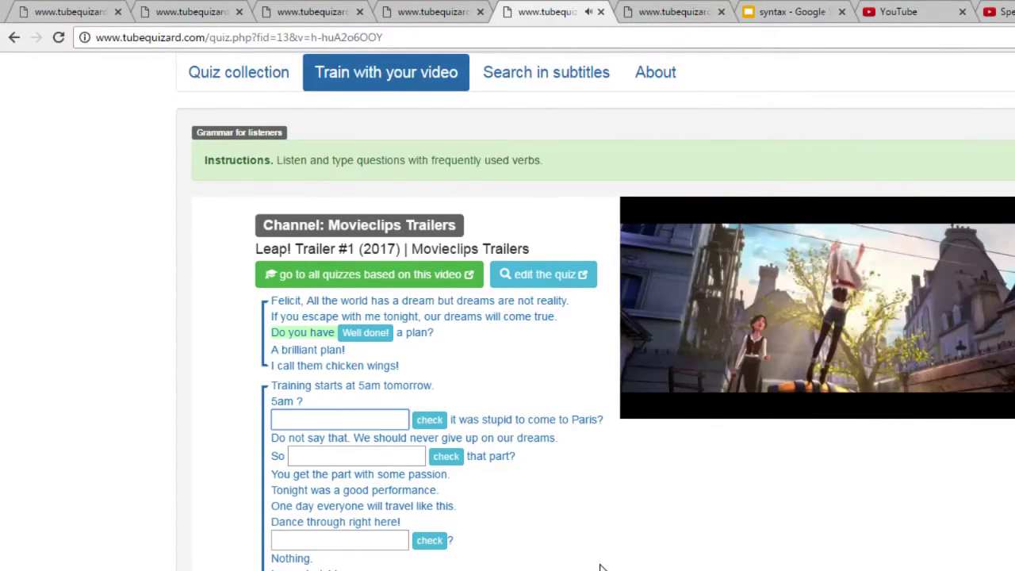
pyautogui.write('Do you')
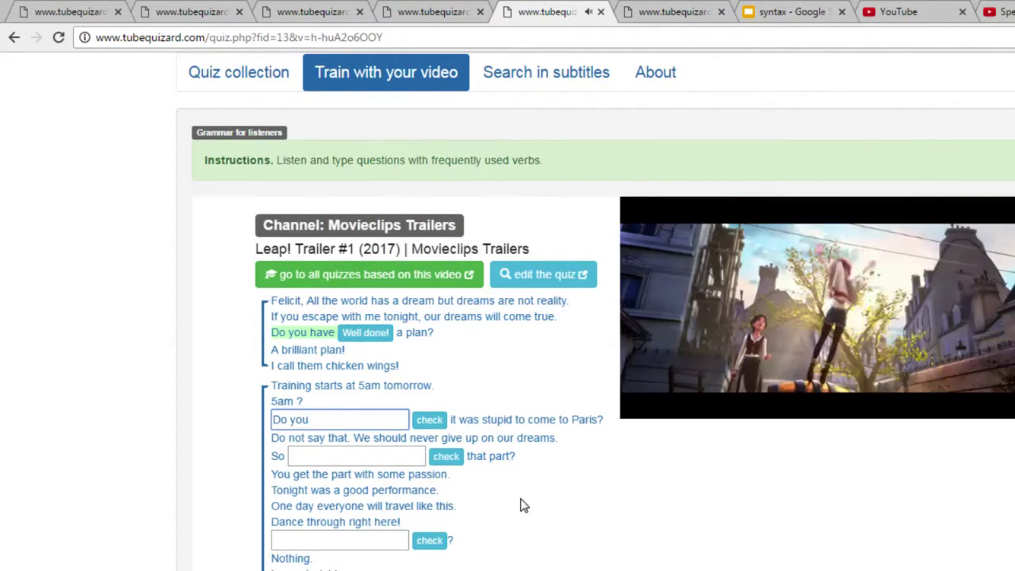
pyautogui.write('think')
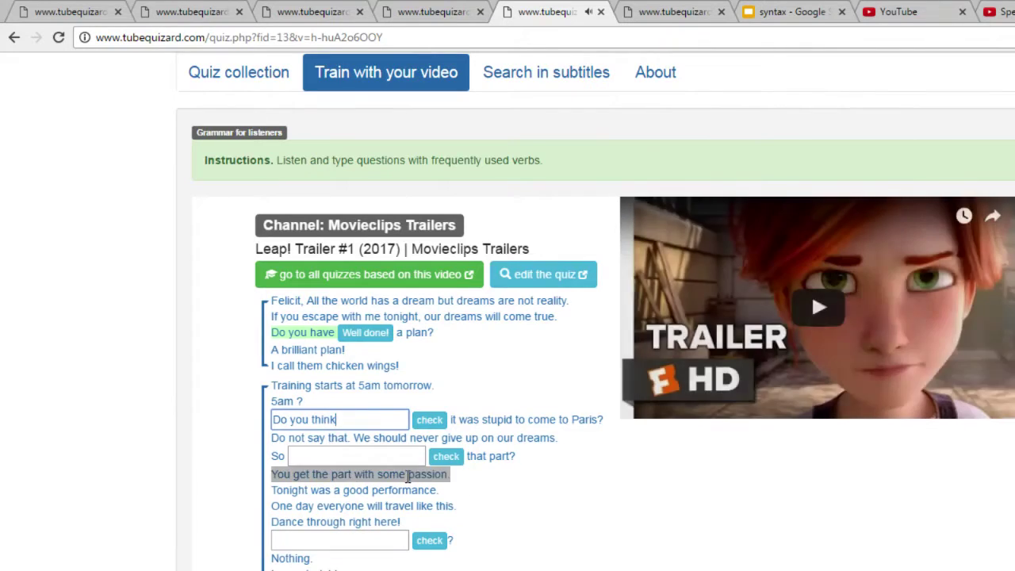
pyautogui.click(429, 419)
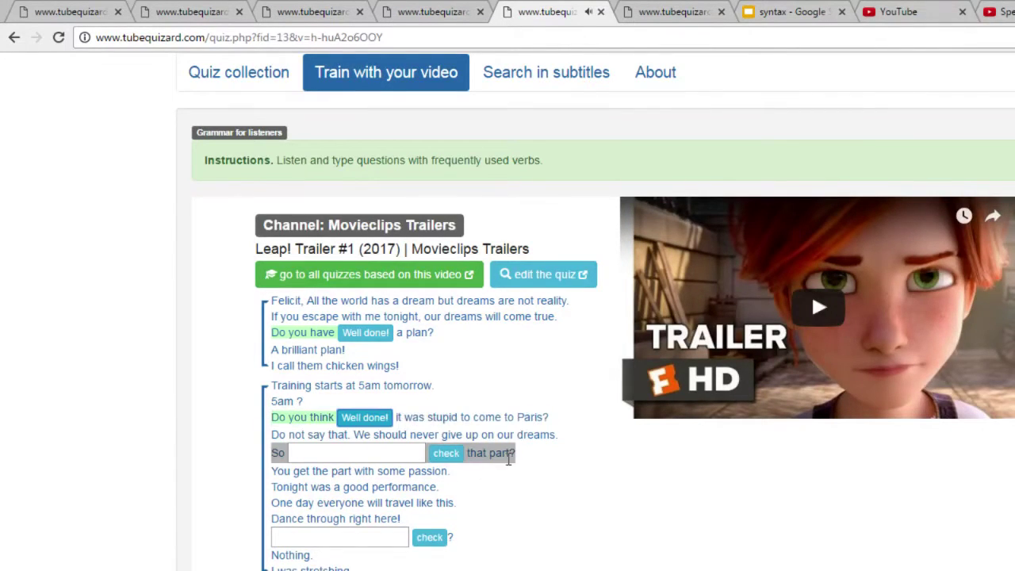
# Answer the remaining gaps 'how do I get' and 'What are you doing?', then go to YouTube home
pyautogui.click(362, 453)
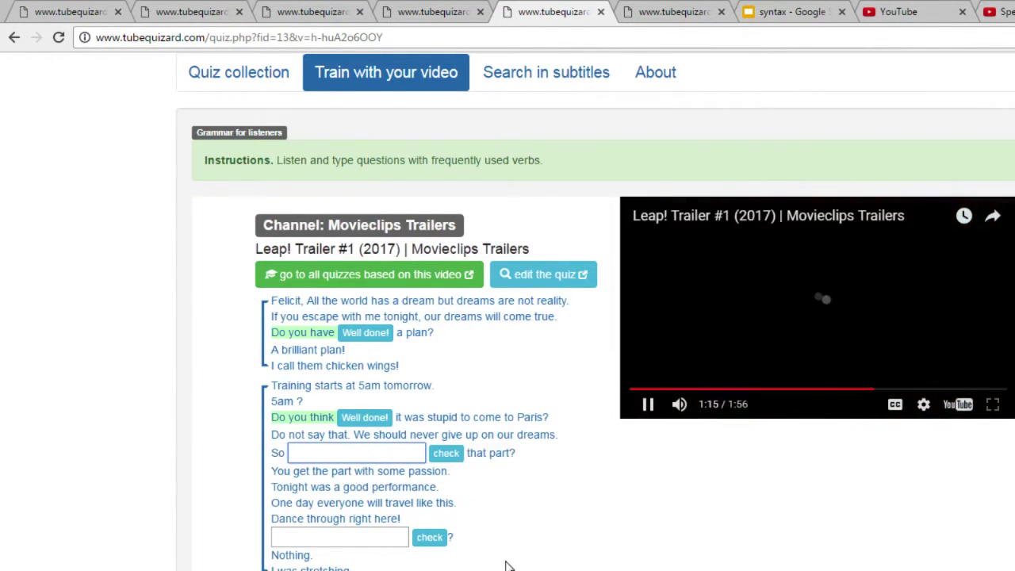
pyautogui.write('how ')
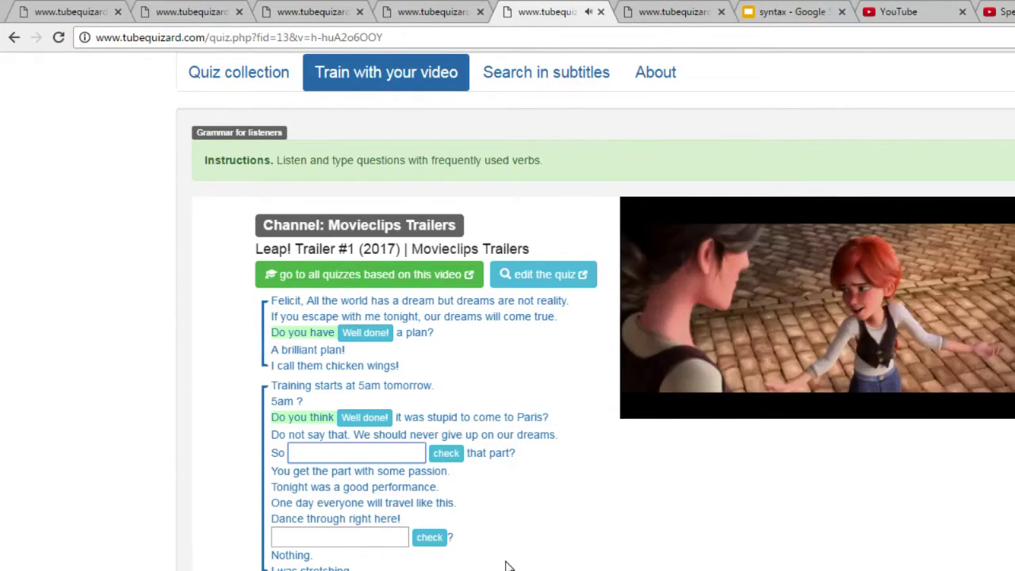
pyautogui.write('do I get')
pyautogui.press('Return')
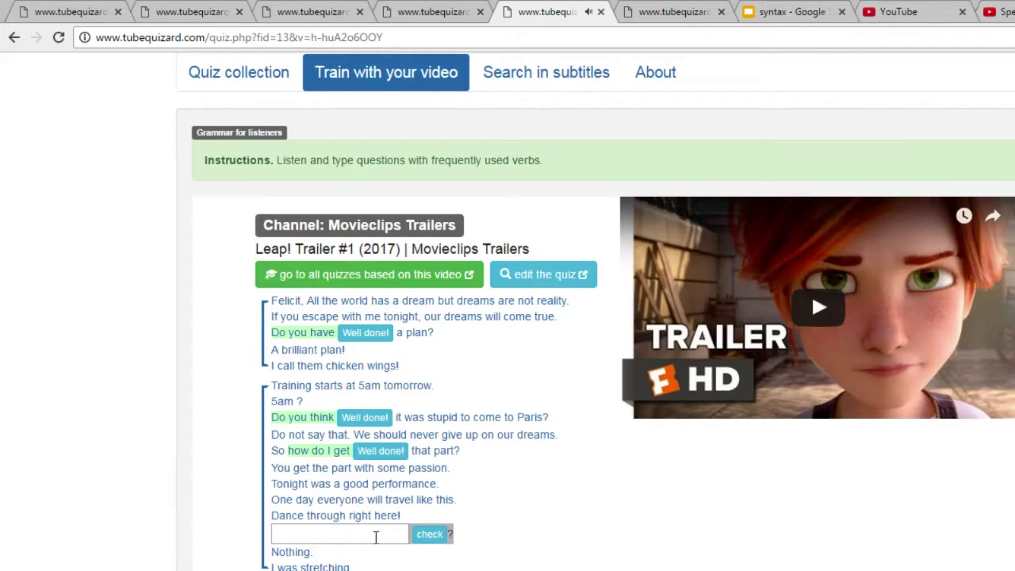
pyautogui.click(376, 537)
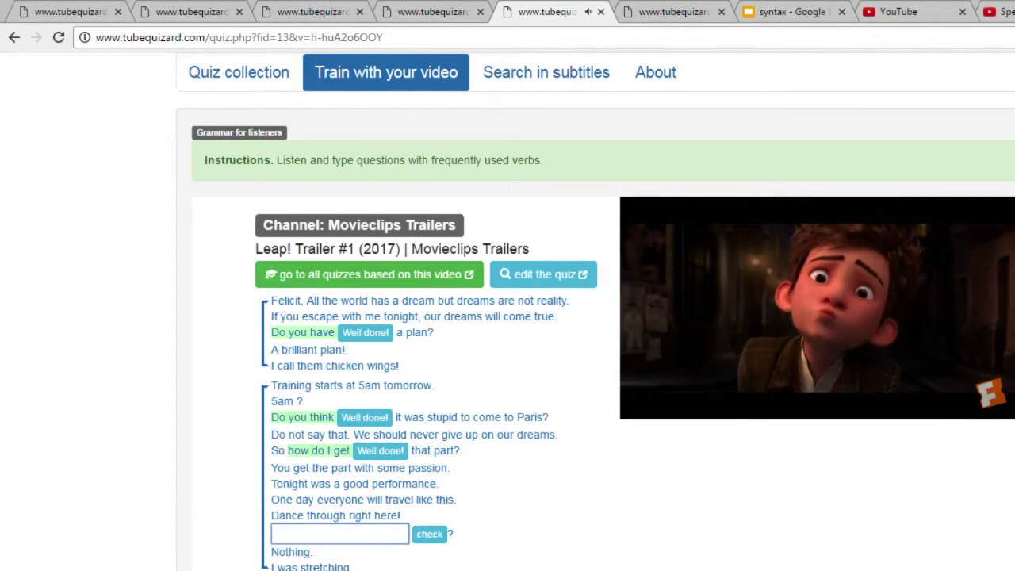
pyautogui.write('WHat arey')
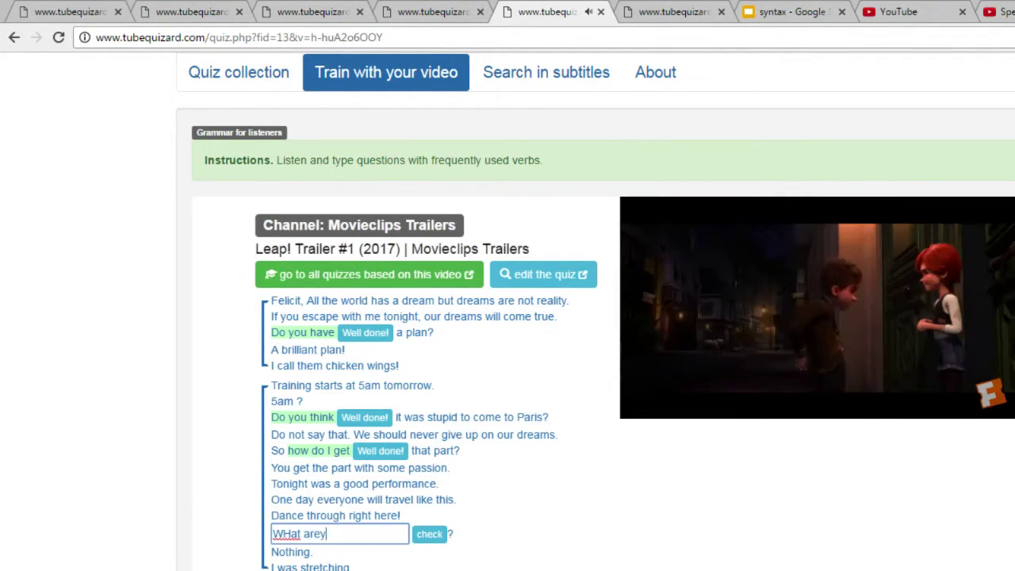
pyautogui.write('ou doing?')
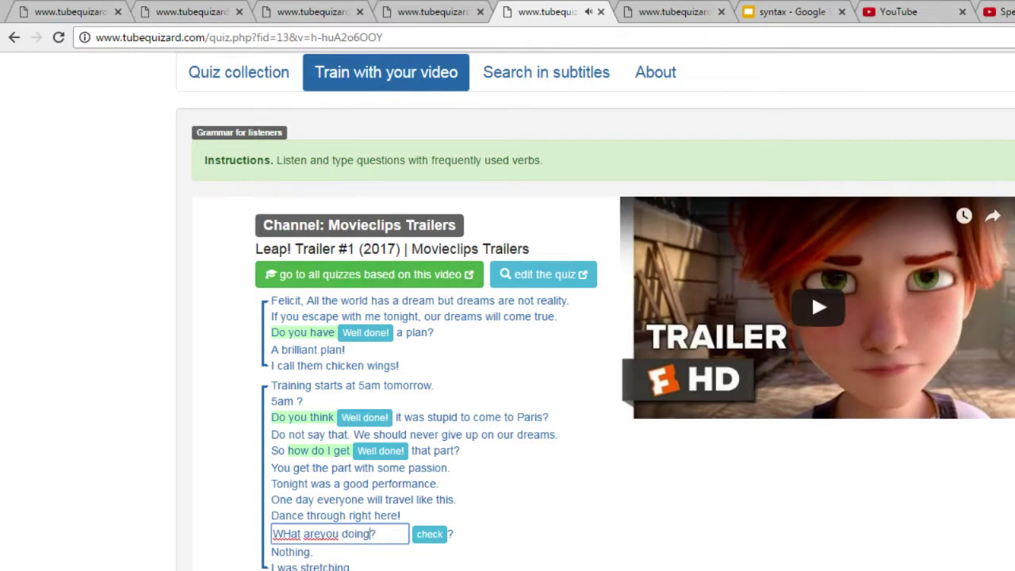
pyautogui.press('Left')
pyautogui.press('Left')
pyautogui.press('Left')
pyautogui.press('Left')
pyautogui.press('Left')
pyautogui.press('Left')
pyautogui.press('Left')
pyautogui.press('Left')
pyautogui.press('Left')
pyautogui.press('Left')
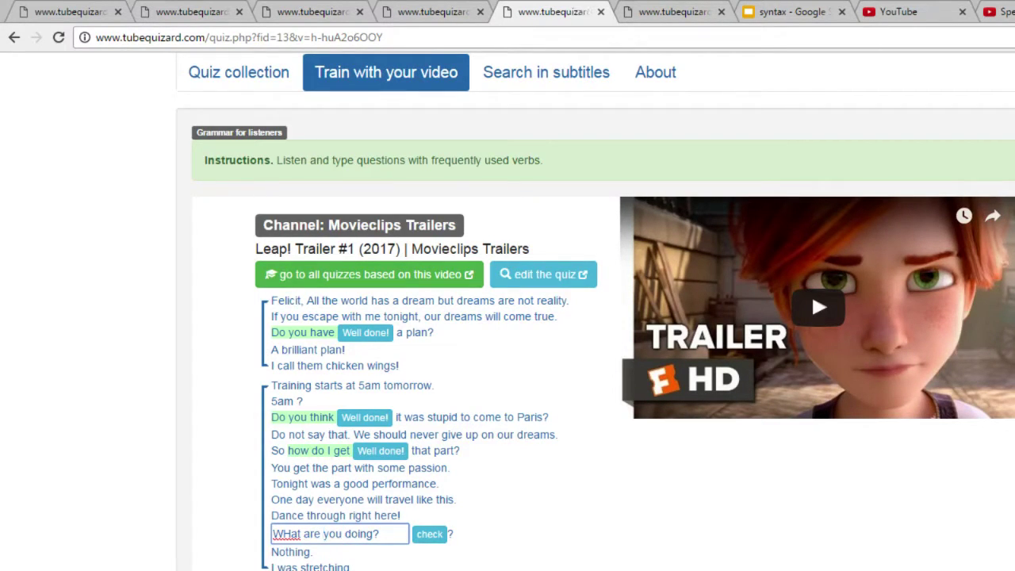
pyautogui.press('Return')
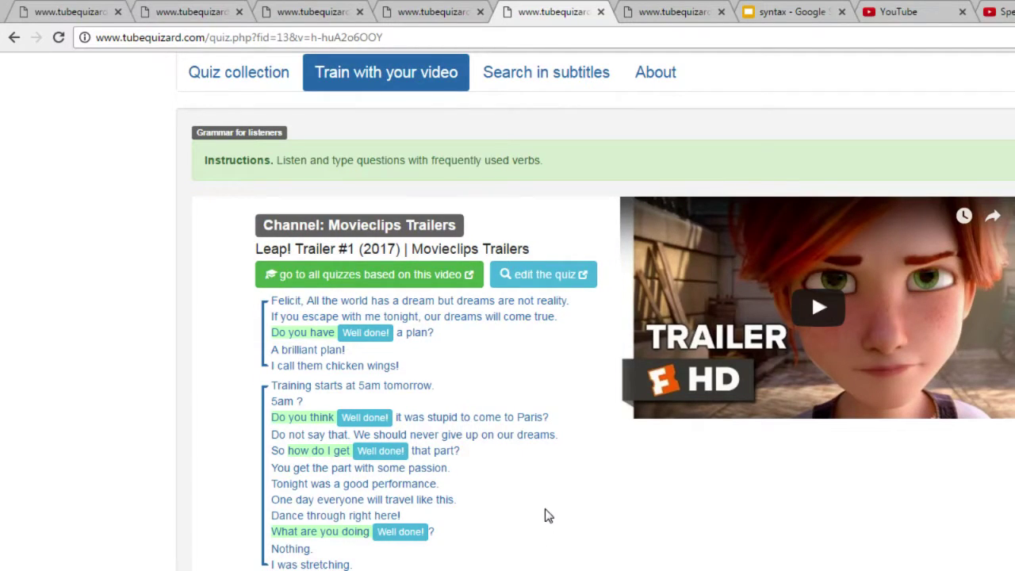
pyautogui.scroll(1, 547, 515)
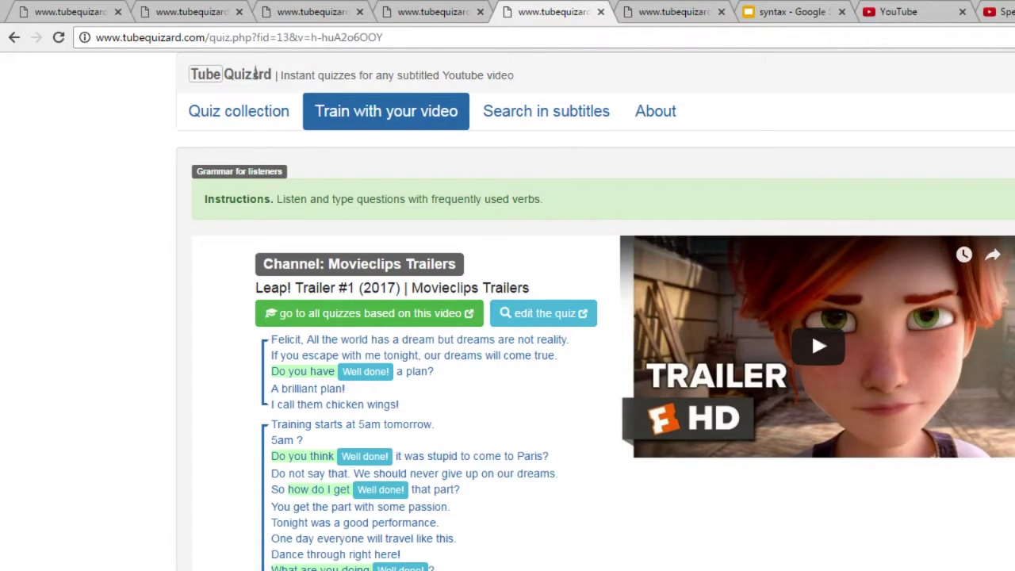
pyautogui.click(920, 11)
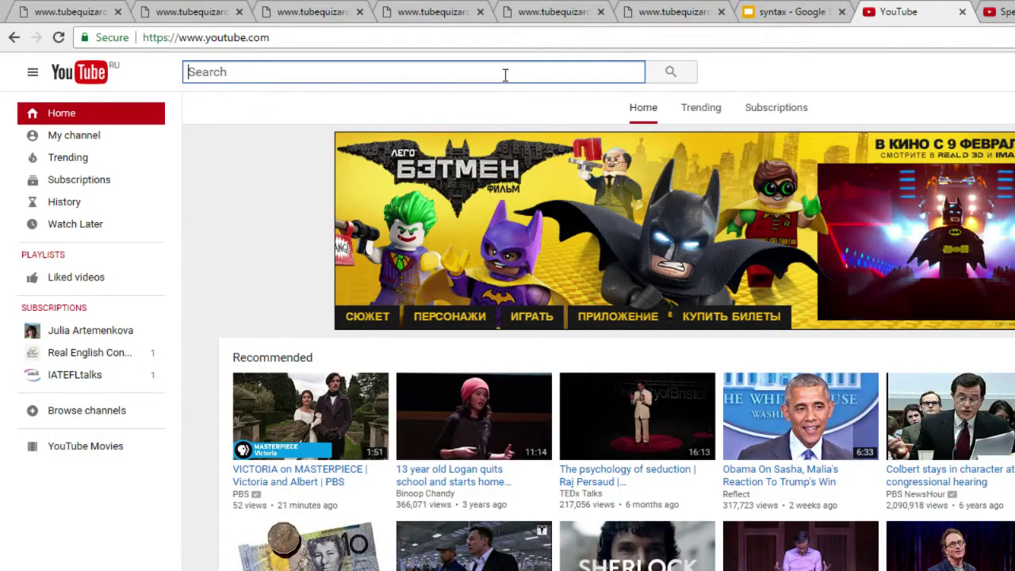
# Search YouTube for 'climate change, cc' to list subtitled climate change videos
pyautogui.write('cli')
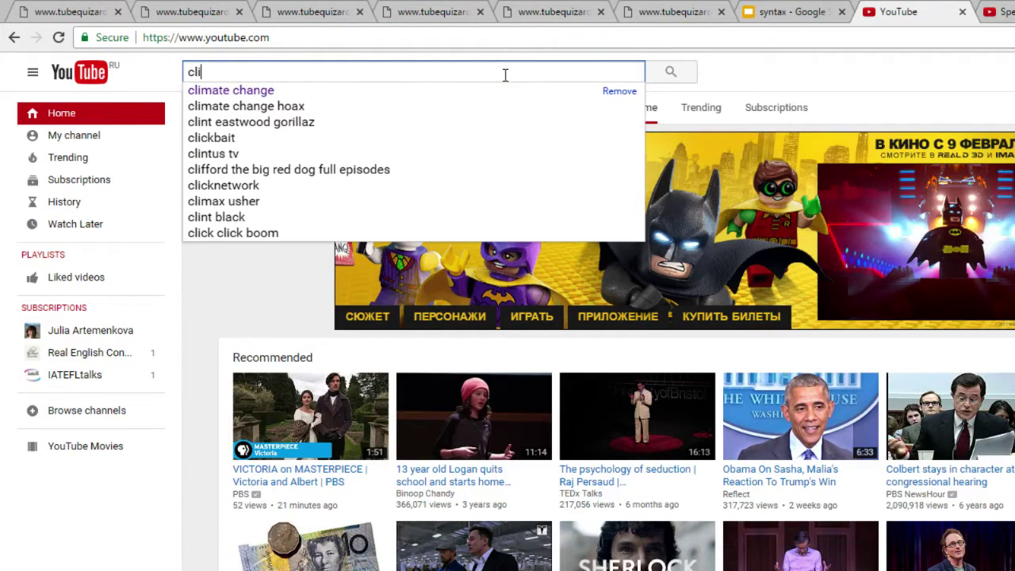
pyautogui.write('mate change')
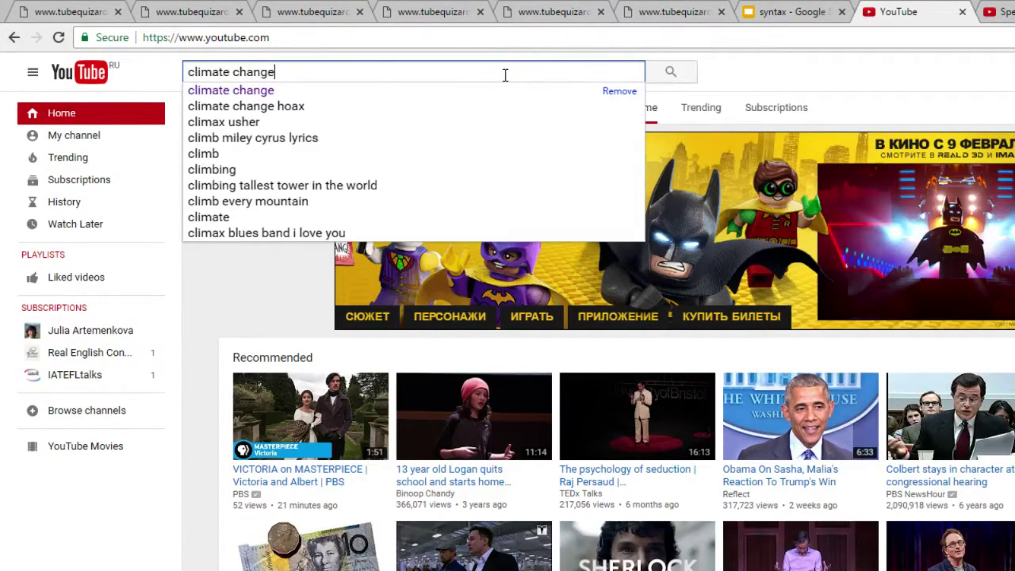
pyautogui.write(',')
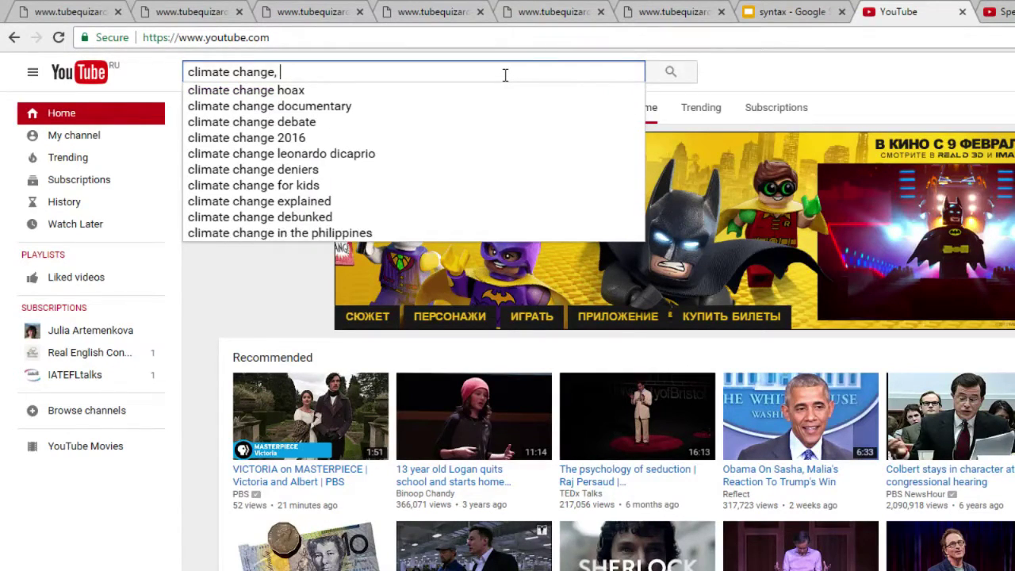
pyautogui.write(' cc')
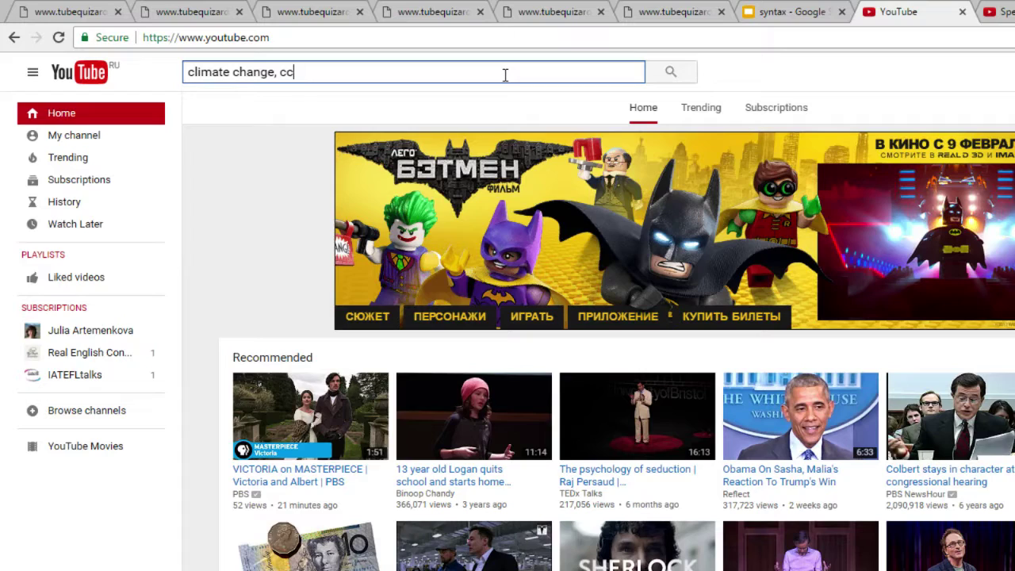
pyautogui.press('Return')
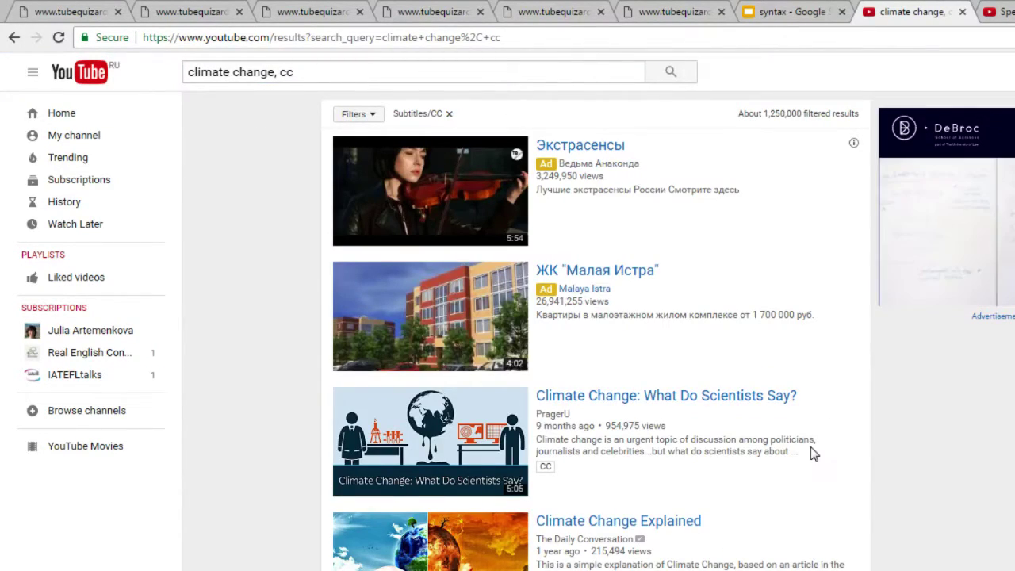
pyautogui.scroll(-3, 827, 469)
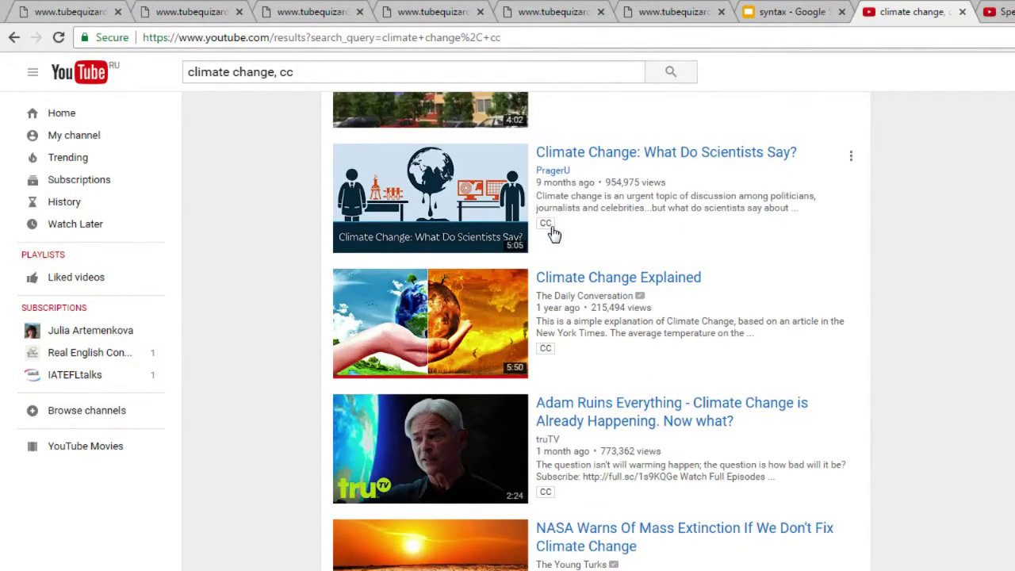
pyautogui.scroll(-1, 713, 367)
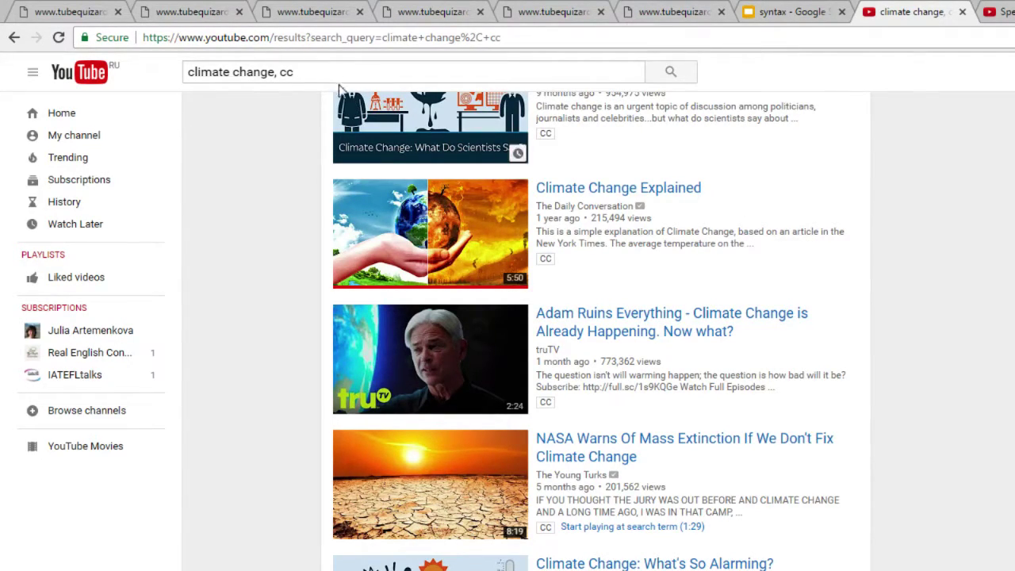
pyautogui.moveTo(311, 71); pyautogui.dragTo(275, 71)
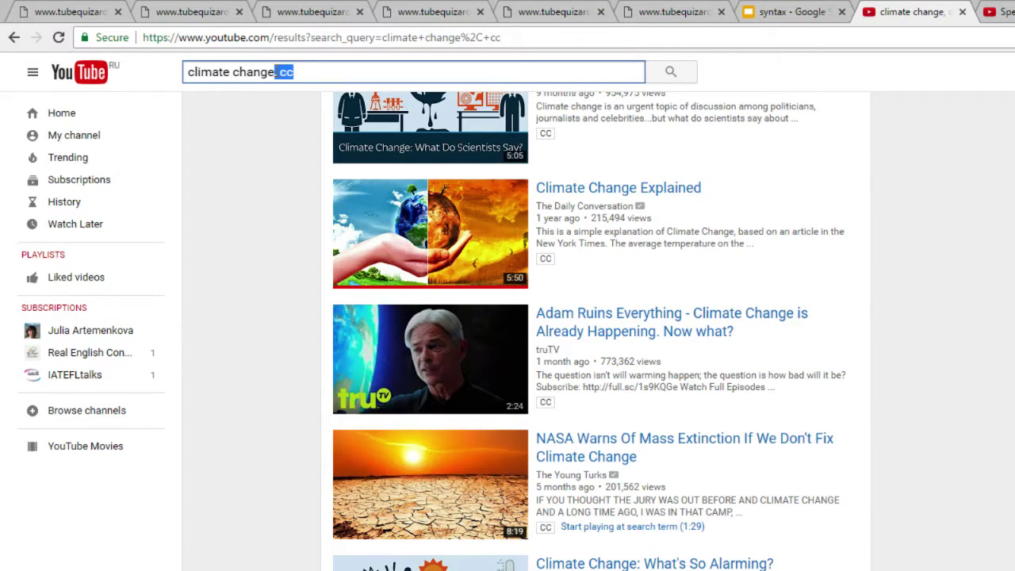
pyautogui.click(896, 253)
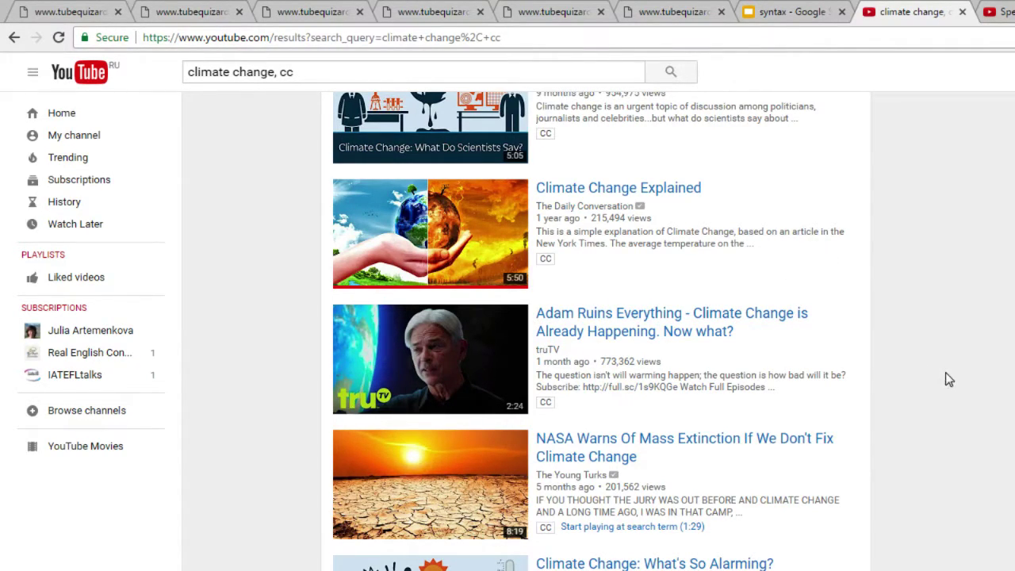
pyautogui.scroll(2, 948, 379)
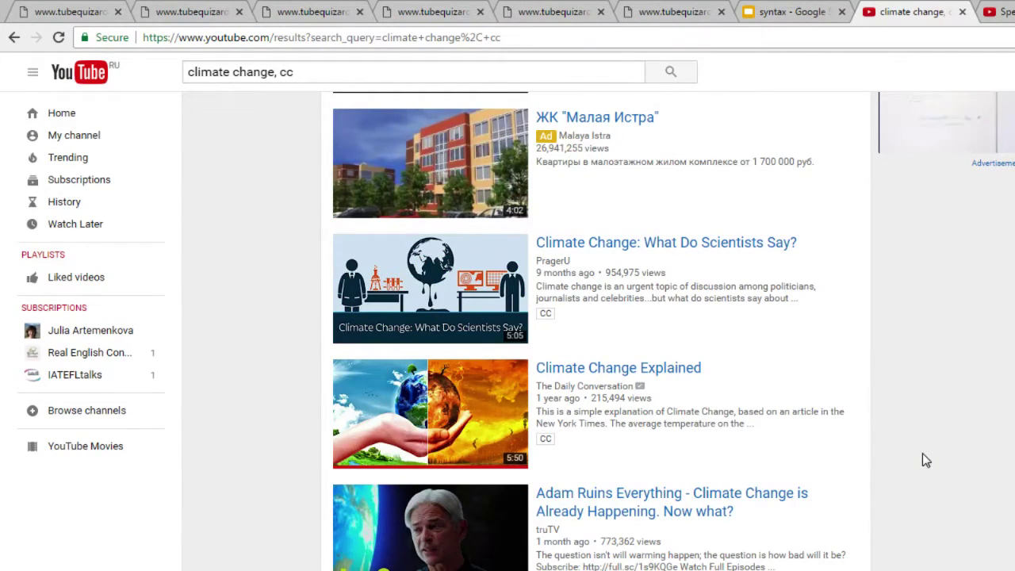
# Open and pause the Climate Change Explained video, then show its transcript from the More menu
pyautogui.click(672, 370)
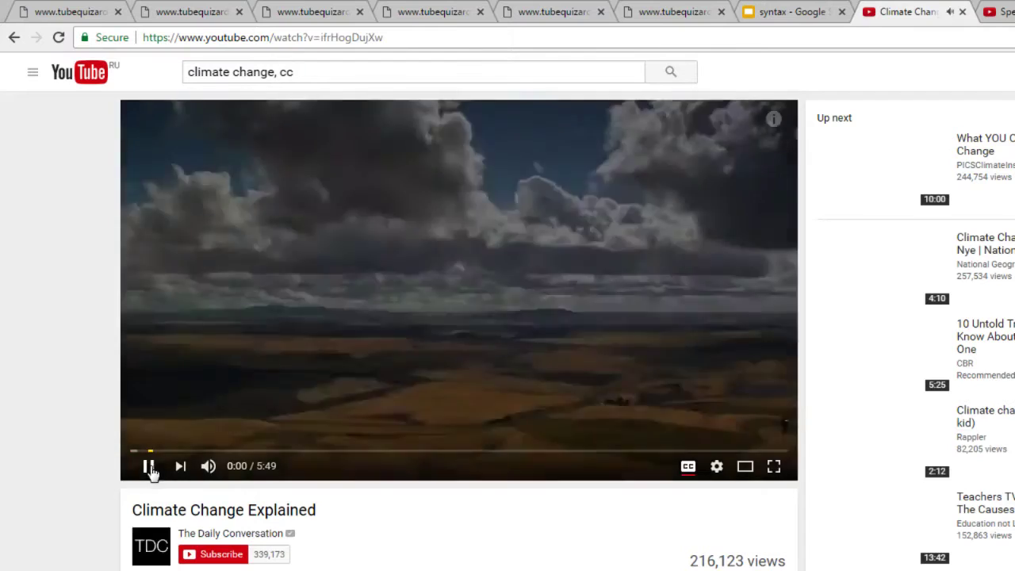
pyautogui.click(149, 468)
pyautogui.scroll(-1, 79, 452)
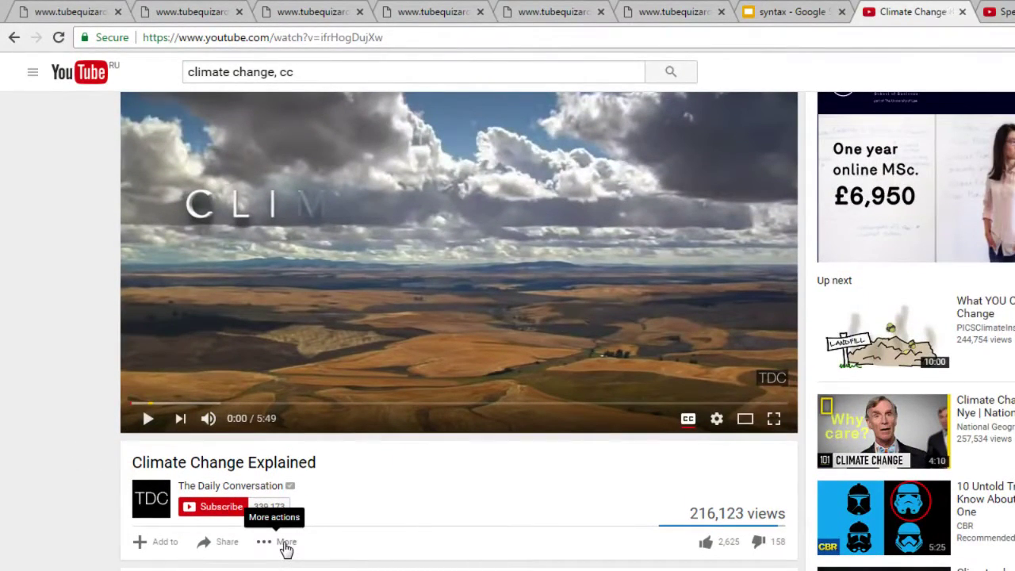
pyautogui.scroll(-2, 287, 551)
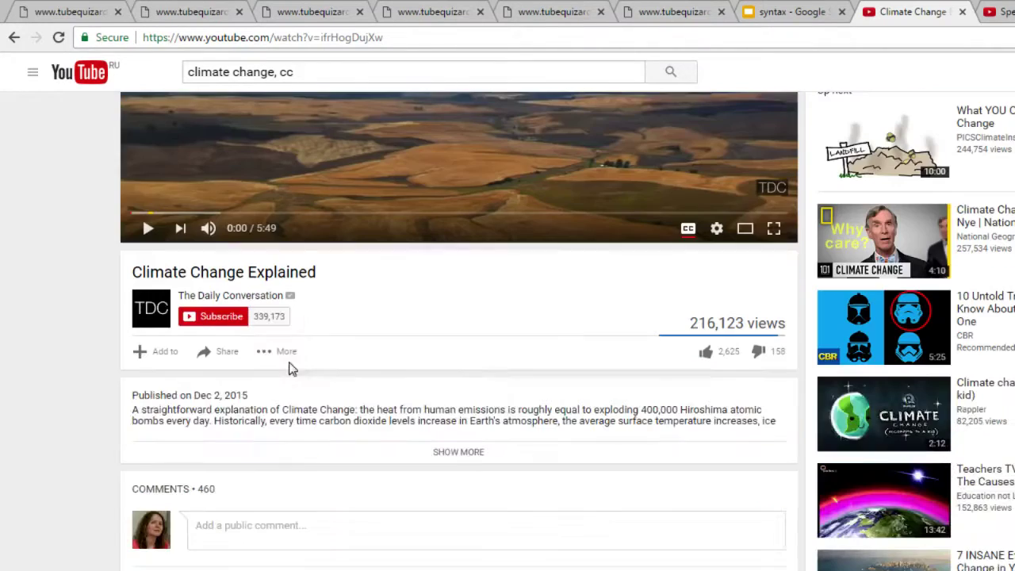
pyautogui.click(289, 359)
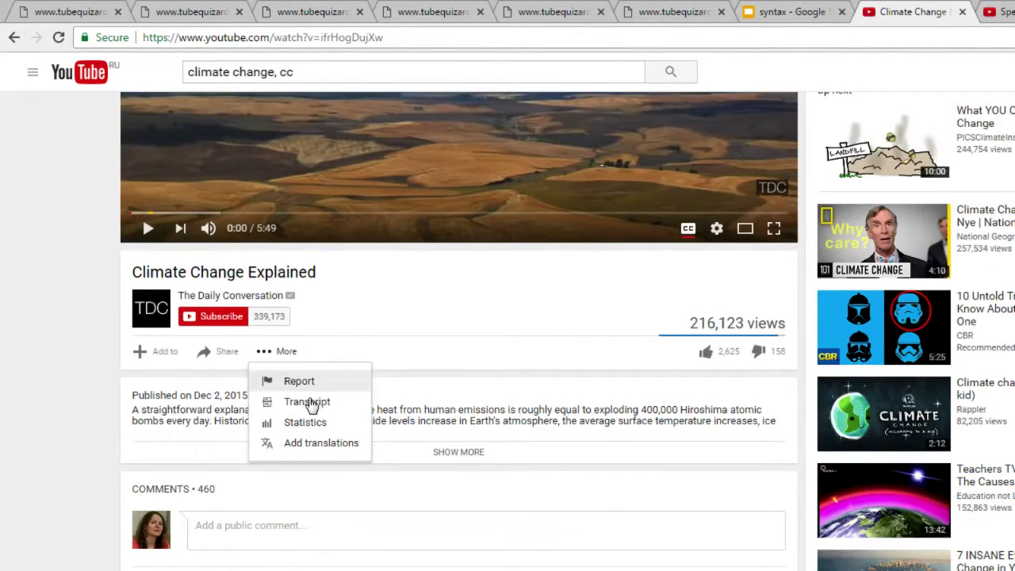
pyautogui.click(307, 402)
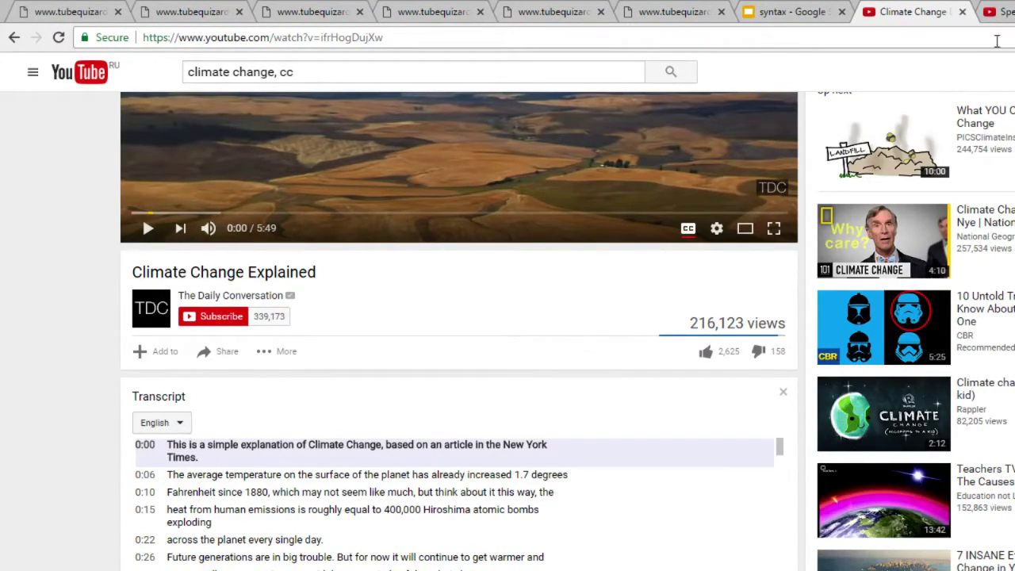
# Check the Speakout video's English (Automatic Captions) transcript, then return to the Climate Change Explained transcript
pyautogui.click(998, 11)
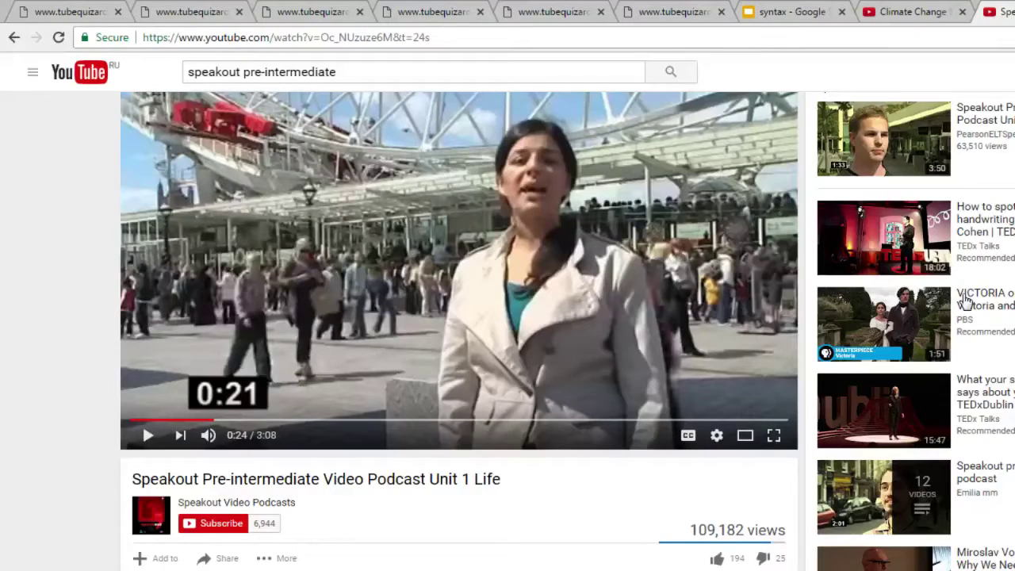
pyautogui.scroll(-3, 967, 300)
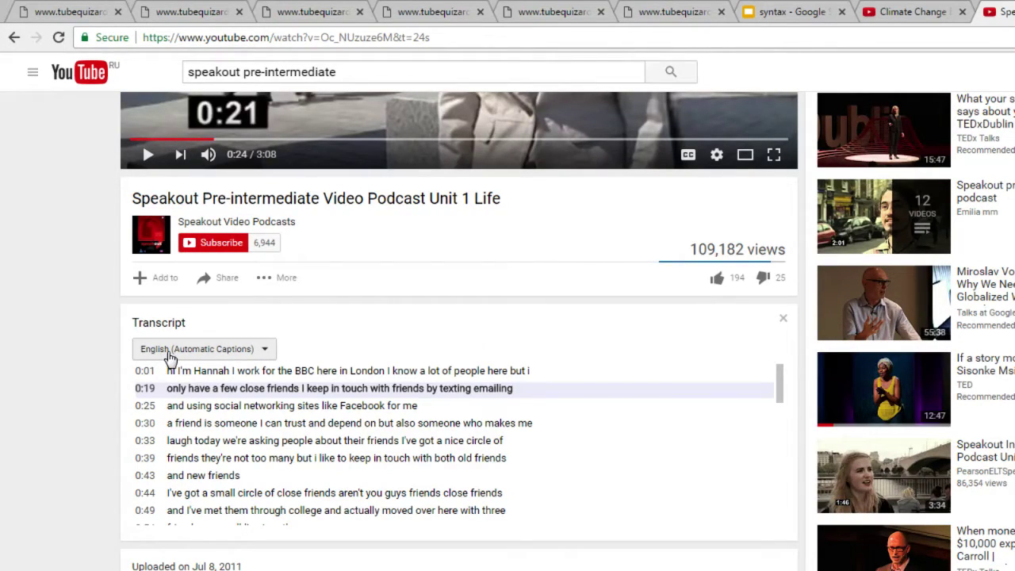
pyautogui.click(912, 11)
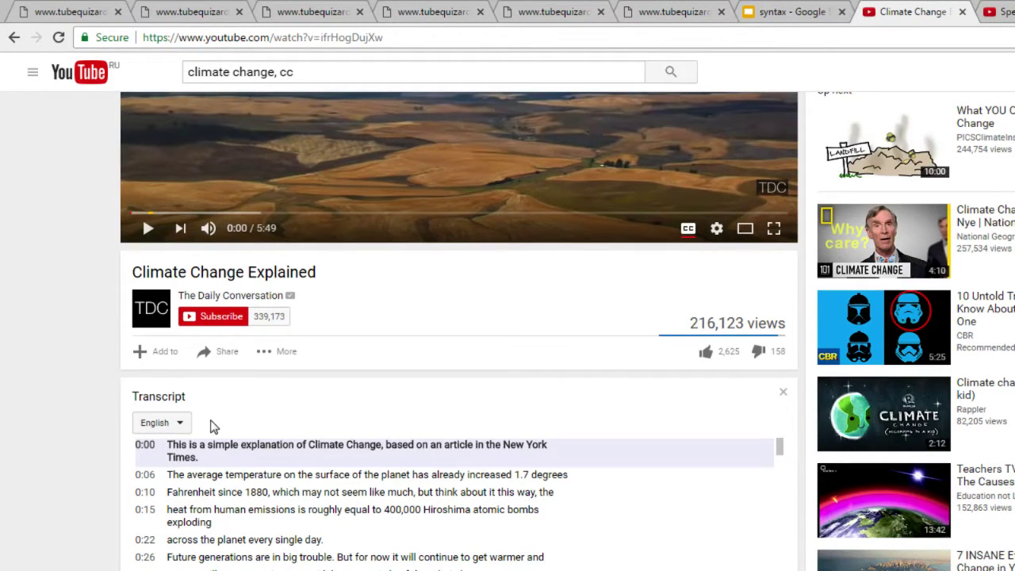
pyautogui.scroll(-1, 230, 428)
pyautogui.scroll(2, 111, 482)
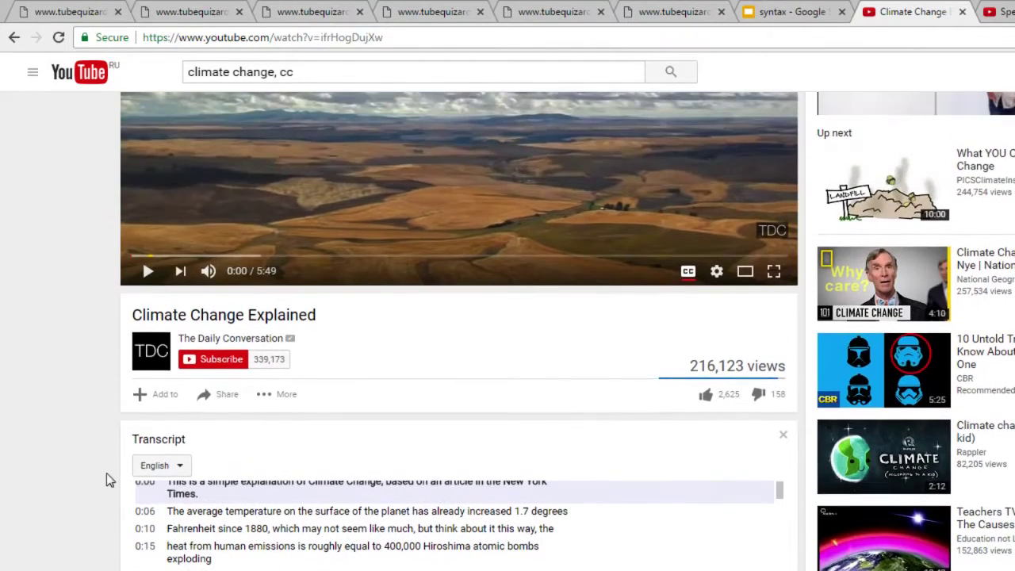
pyautogui.scroll(1, 370, 560)
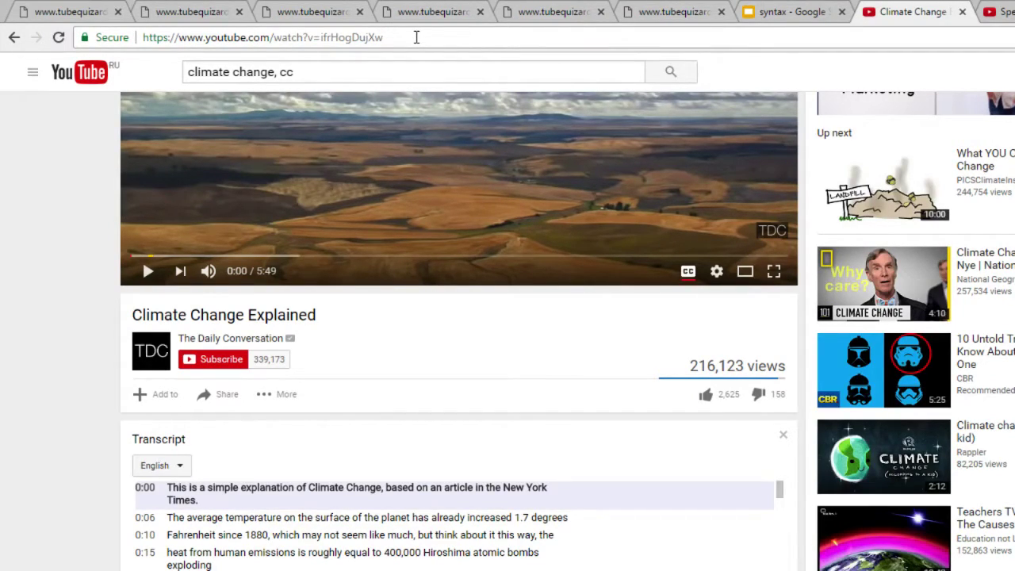
# Copy the Climate Change Explained video's YouTube URL
pyautogui.click(416, 37)
pyautogui.rightClick(417, 38)
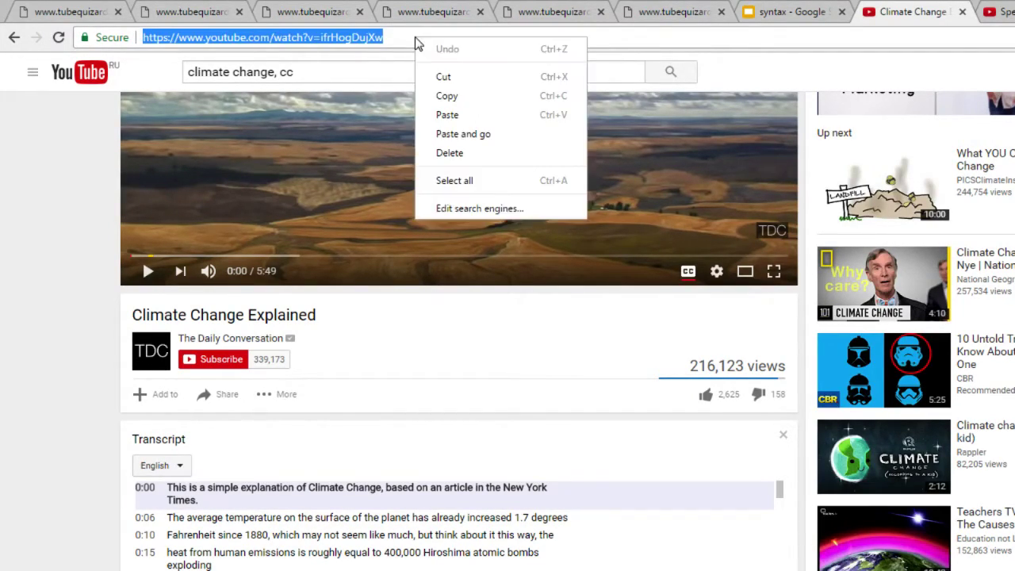
pyautogui.click(452, 96)
# Paste the URL into TubeQuizard's Train with your video page and create quizzes, then return to YouTube
pyautogui.click(673, 12)
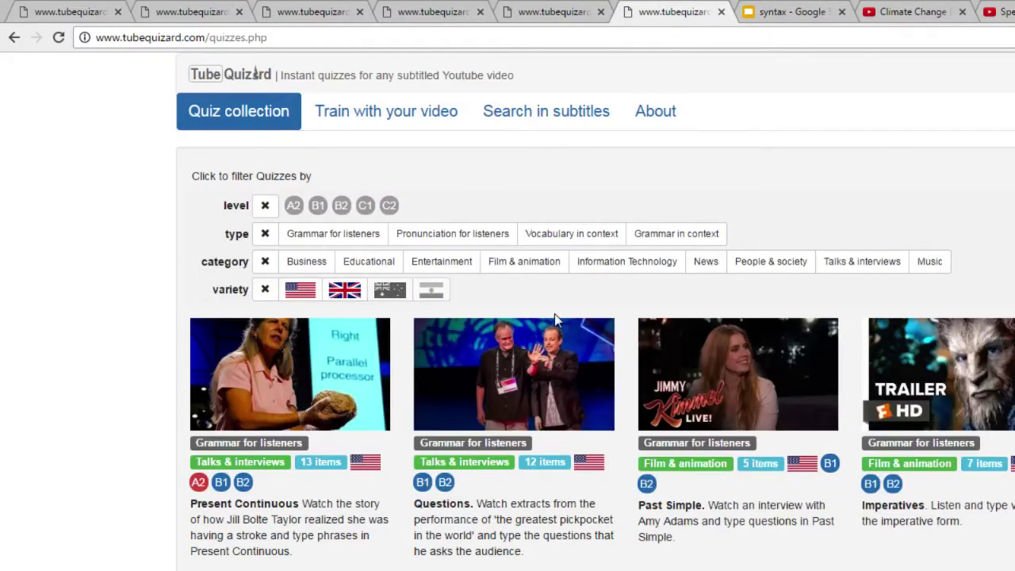
pyautogui.click(416, 118)
pyautogui.click(508, 227)
pyautogui.hotkey('ctrl', 'v')
pyautogui.click(965, 234)
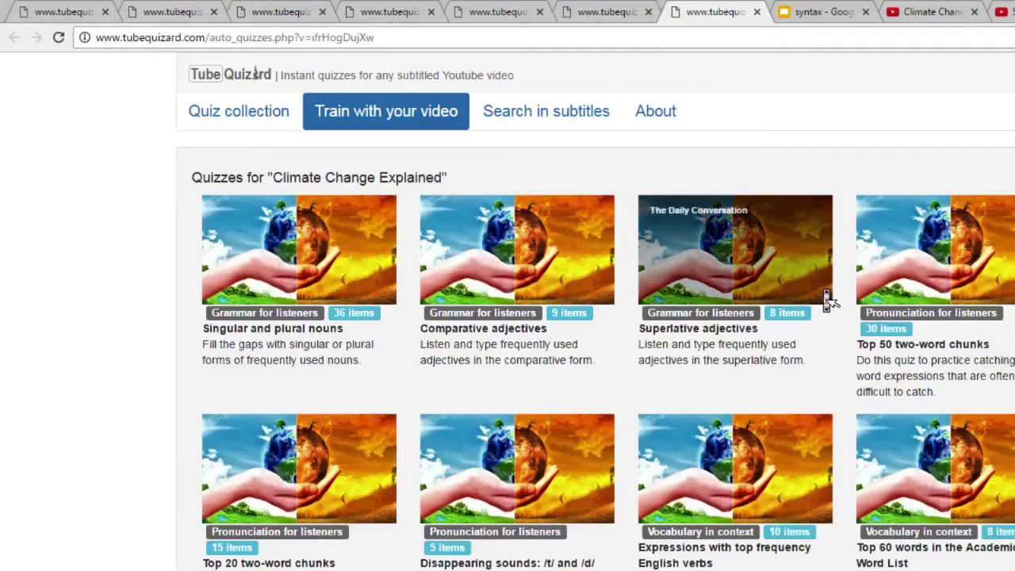
pyautogui.scroll(-1, 828, 300)
pyautogui.scroll(1, 827, 300)
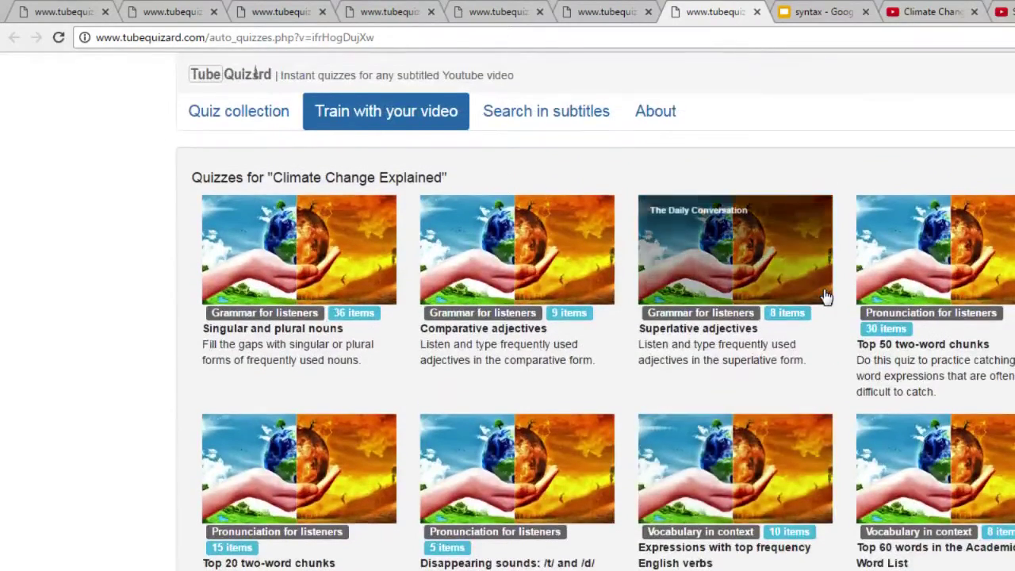
pyautogui.scroll(-1, 825, 296)
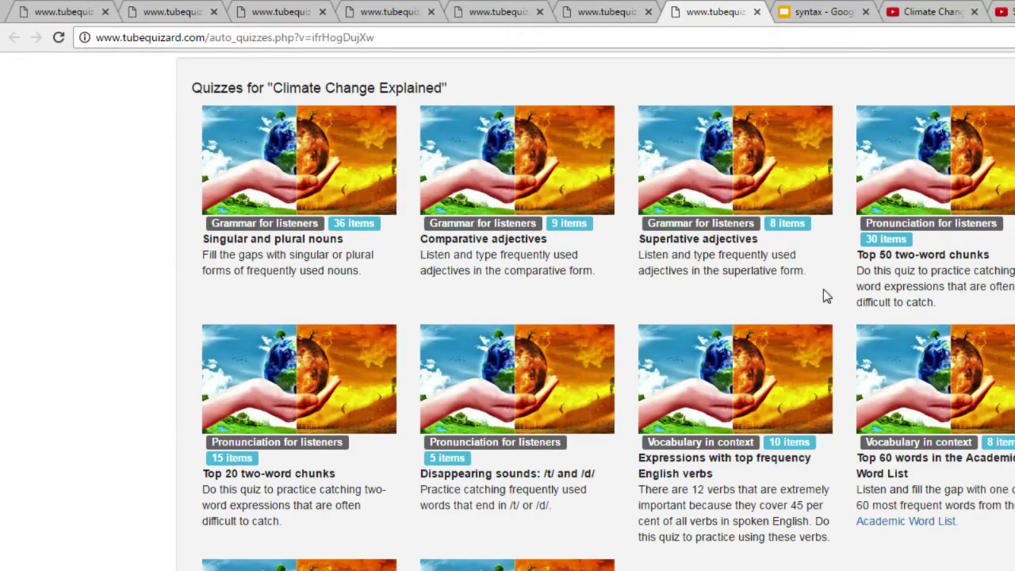
pyautogui.click(924, 11)
pyautogui.scroll(-3, 458, 516)
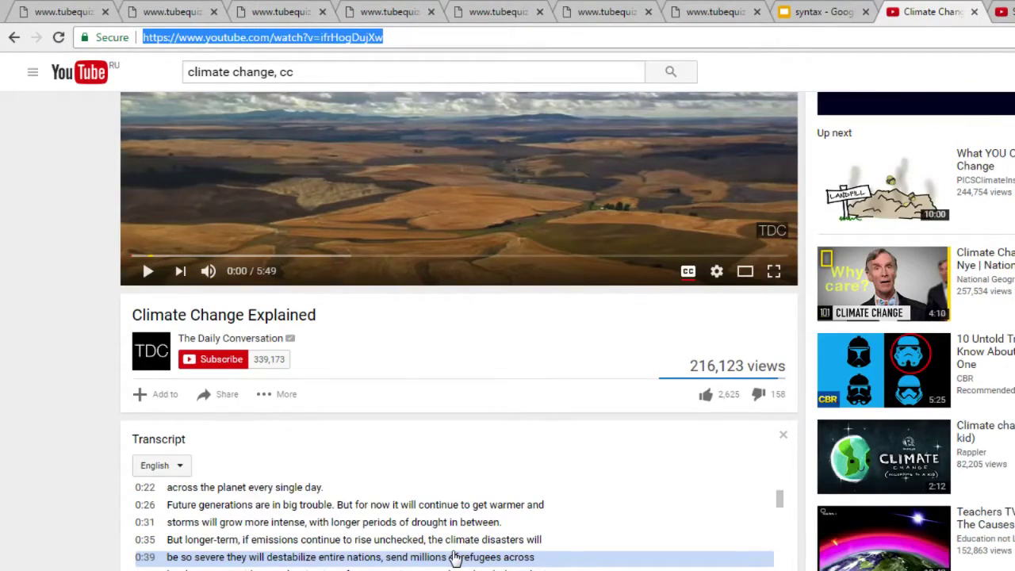
# Scroll through the Climate Change Explained transcript and back up to 0:00
pyautogui.scroll(-5, 458, 559)
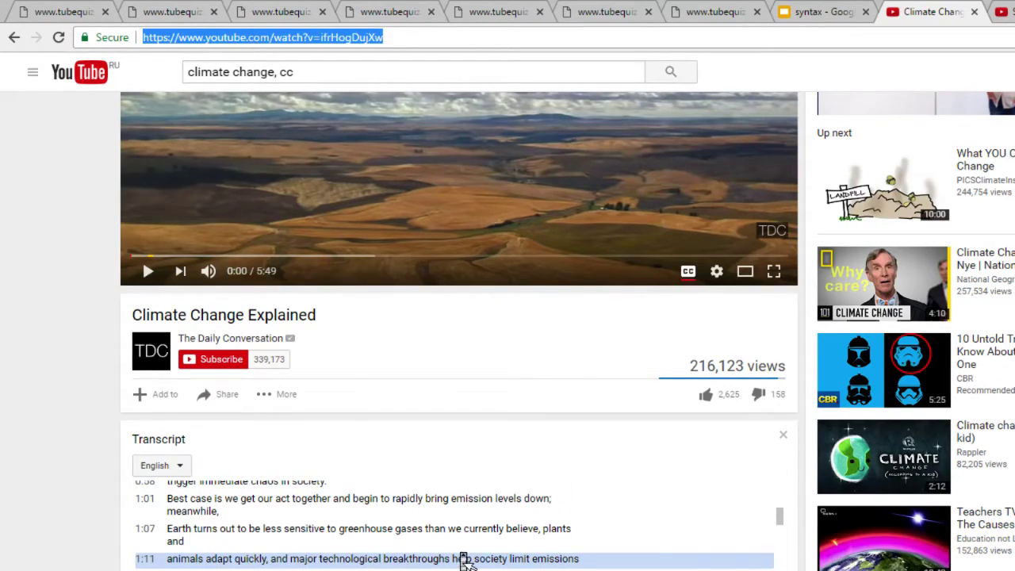
pyautogui.scroll(10, 465, 562)
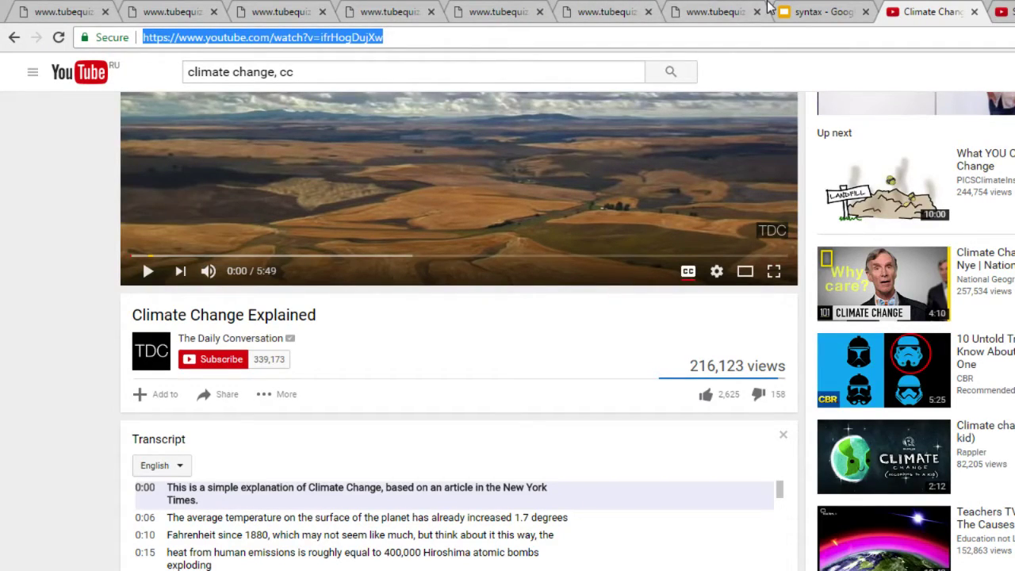
pyautogui.click(716, 10)
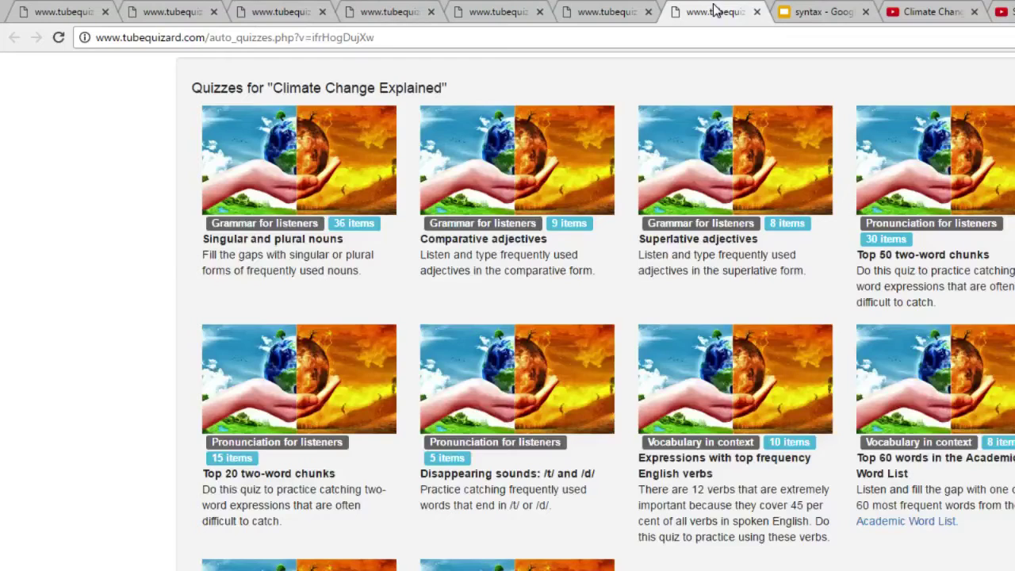
pyautogui.scroll(2, 791, 288)
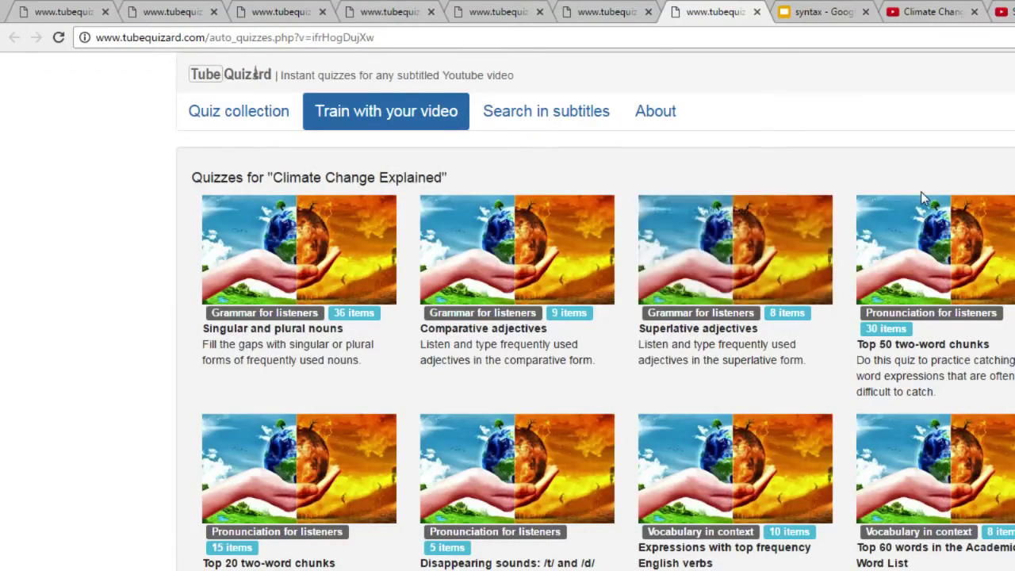